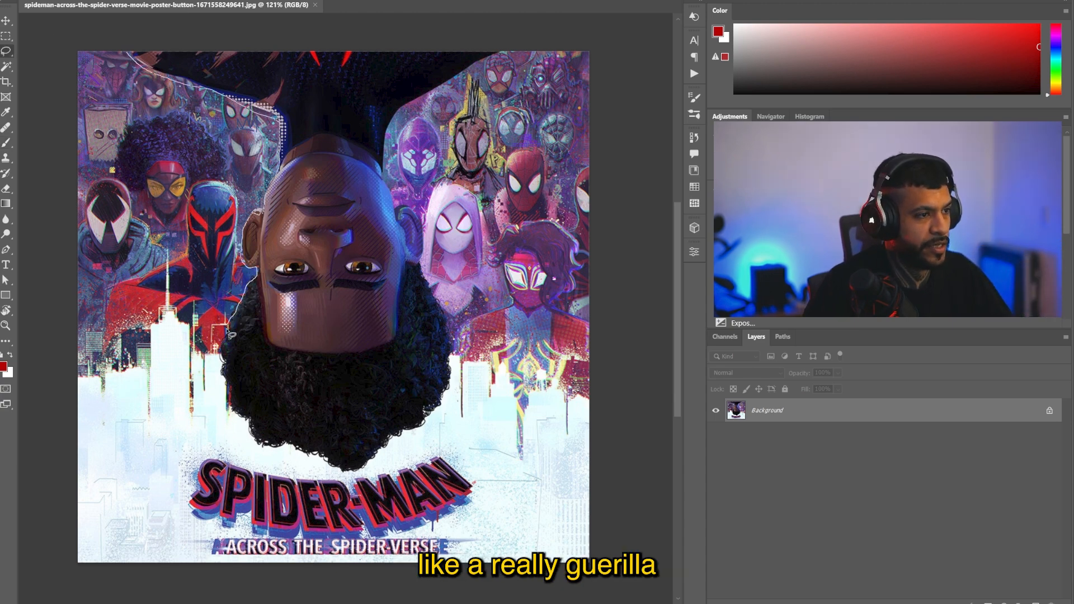
Lasso the central upside-down character onto its own layer and place the copy upright and enlarged over the poster
mouse_move(518, 52)
mouse_down()
mouse_move(595, 178)
mouse_move(249, 375)
mouse_up()
mouse_move(412, 239)
mouse_down()
mouse_move(420, 124)
mouse_move(434, 115)
mouse_up()
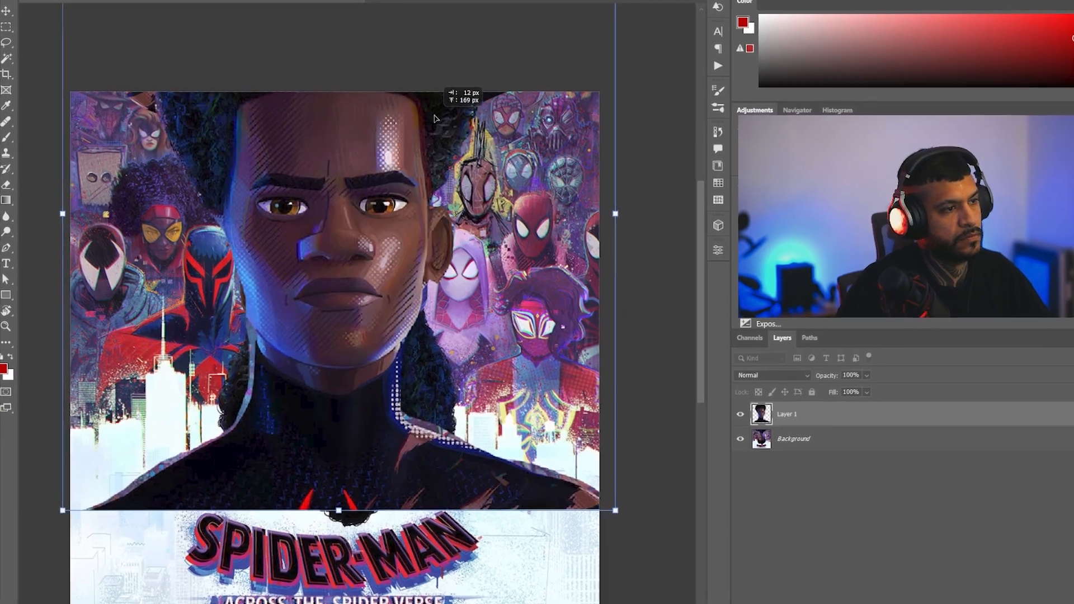
key(Return)
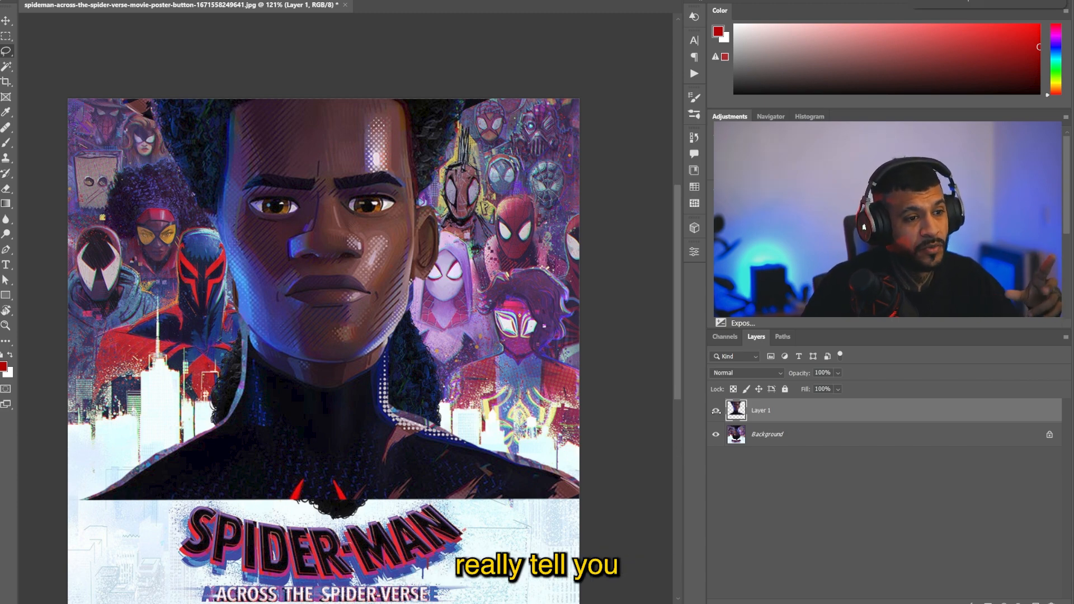
Hide the layer with the upright character and view the original upside-down composition
click(716, 411)
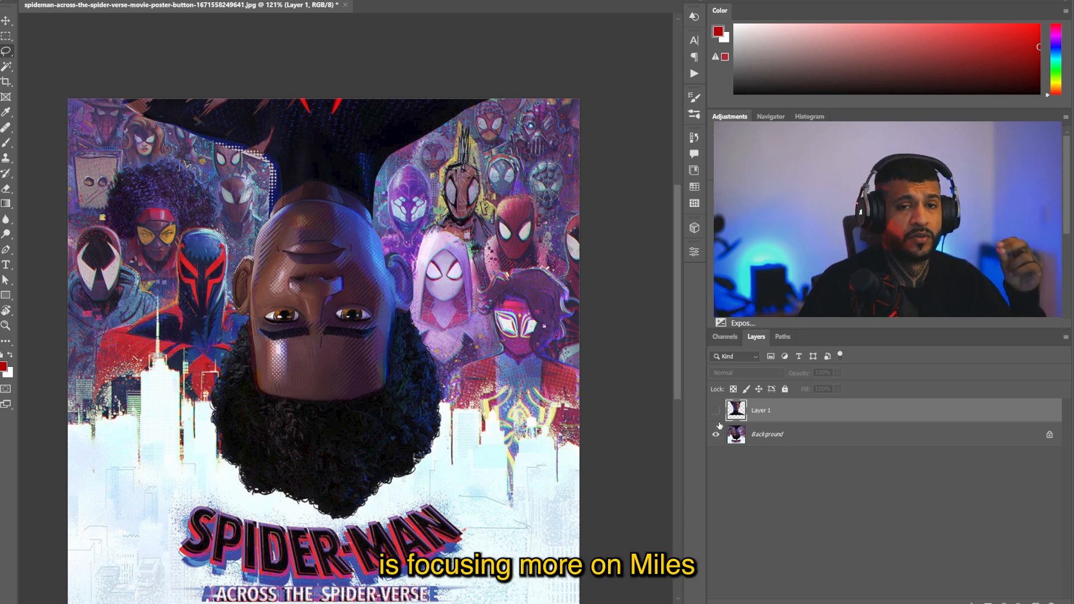
scroll(330, 365, down, 3)
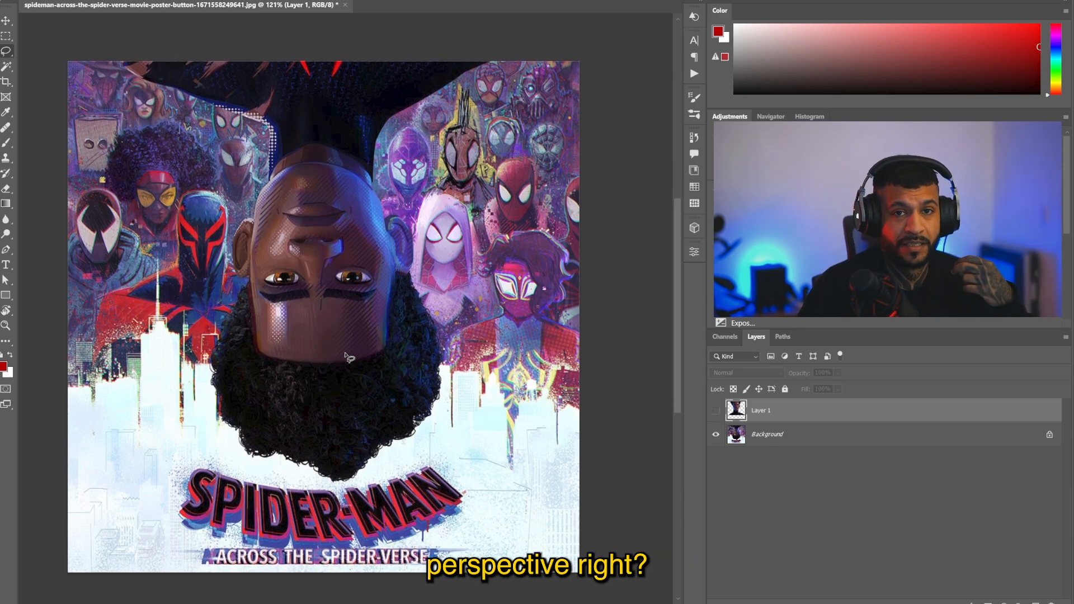
scroll(374, 363, down, 1)
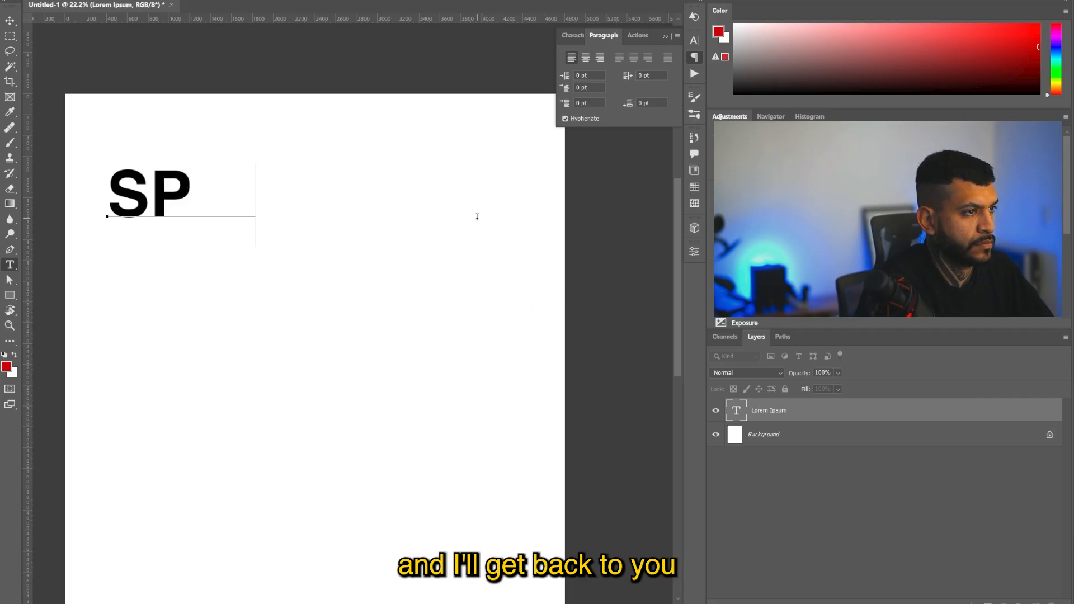
Set SPIDER, MAN and ACROSS as separate bold text layers on the blank page and shrink ACROSS
text(IDER MAN)
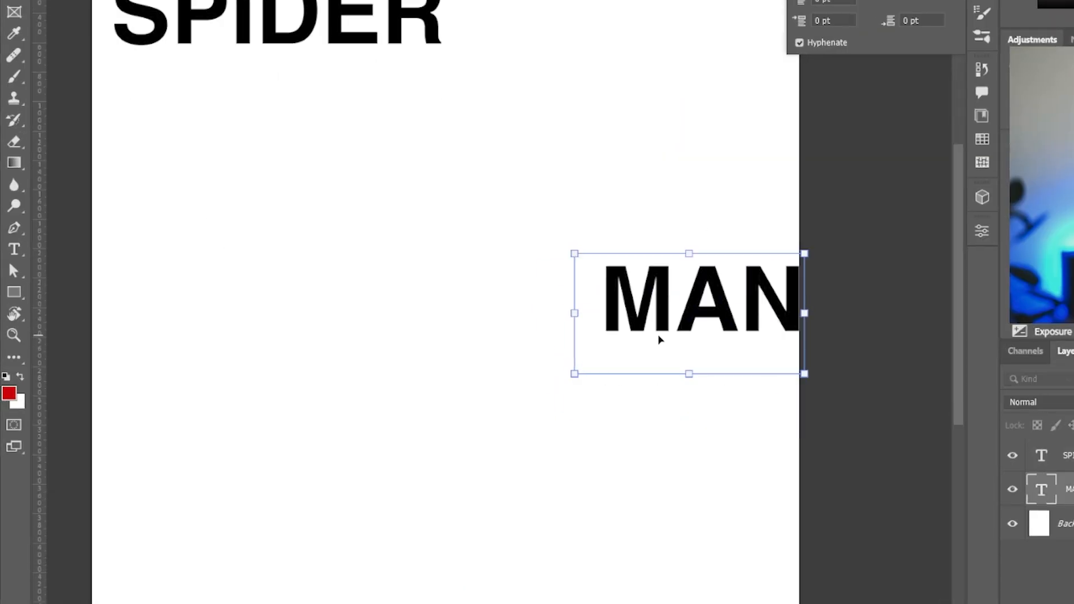
key(ctrl+minus)
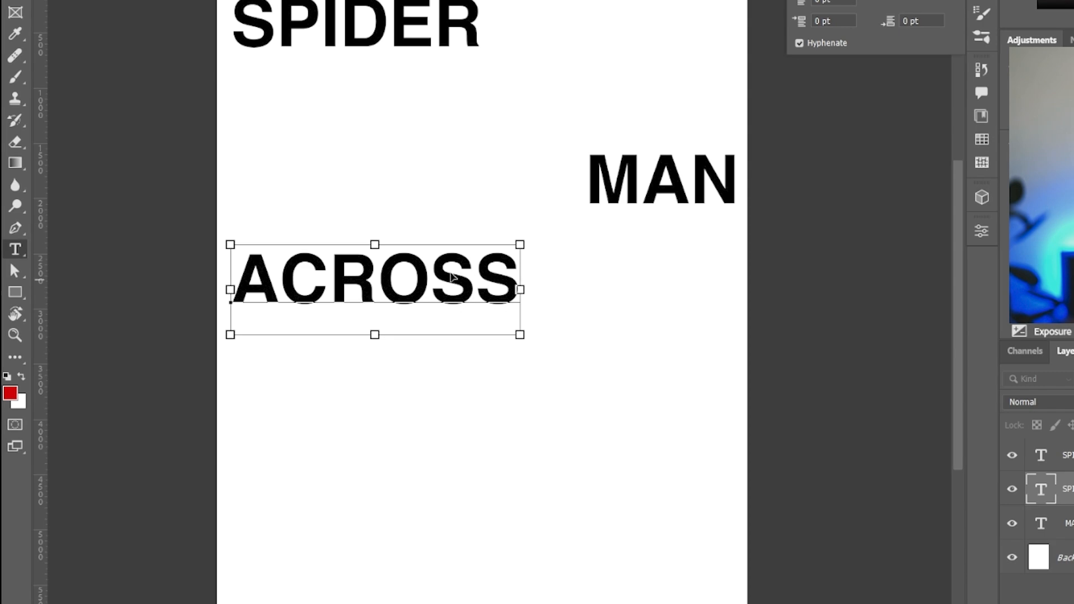
drag(520, 242, 343, 301)
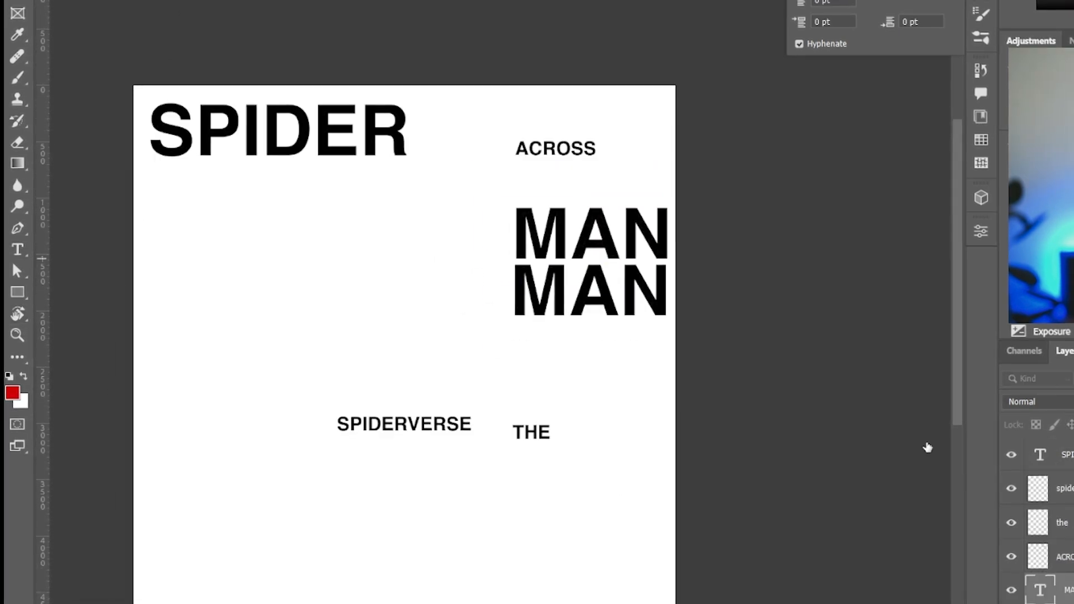
Stack copies of MAN down the full page height and place horizontal guides along the edges of the lower copies
drag(632, 235, 632, 184)
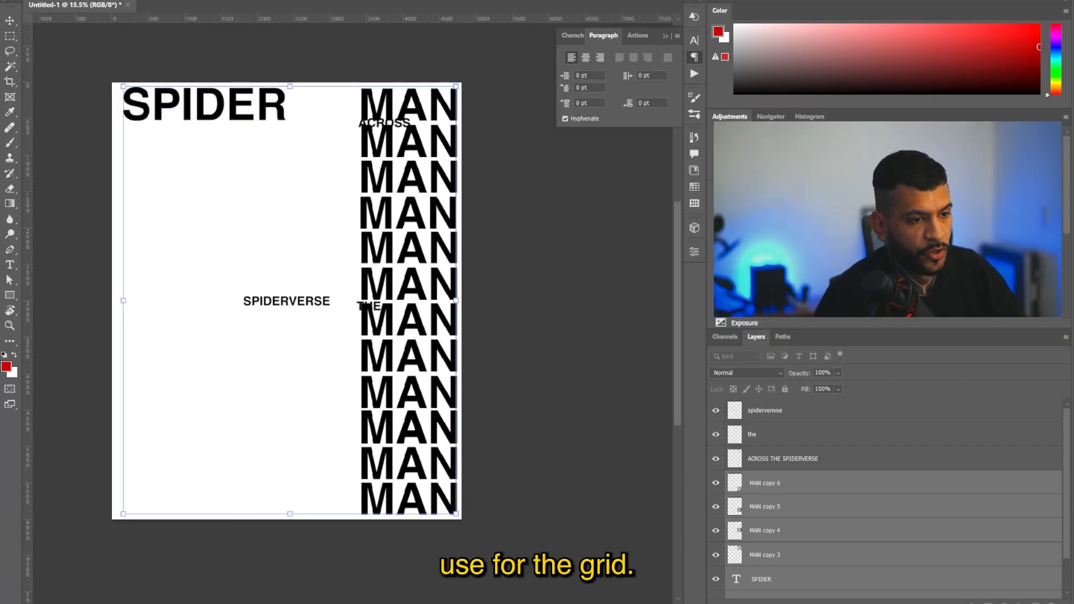
scroll(415, 526, up, 5)
scroll(415, 392, down, 1)
drag(396, 19, 395, 480)
drag(395, 19, 512, 432)
scroll(426, 371, up, 4)
drag(503, 18, 526, 374)
drag(526, 13, 528, 281)
drag(523, 13, 523, 205)
scroll(517, 205, up, 2)
drag(510, 13, 510, 193)
scroll(511, 202, up, 1)
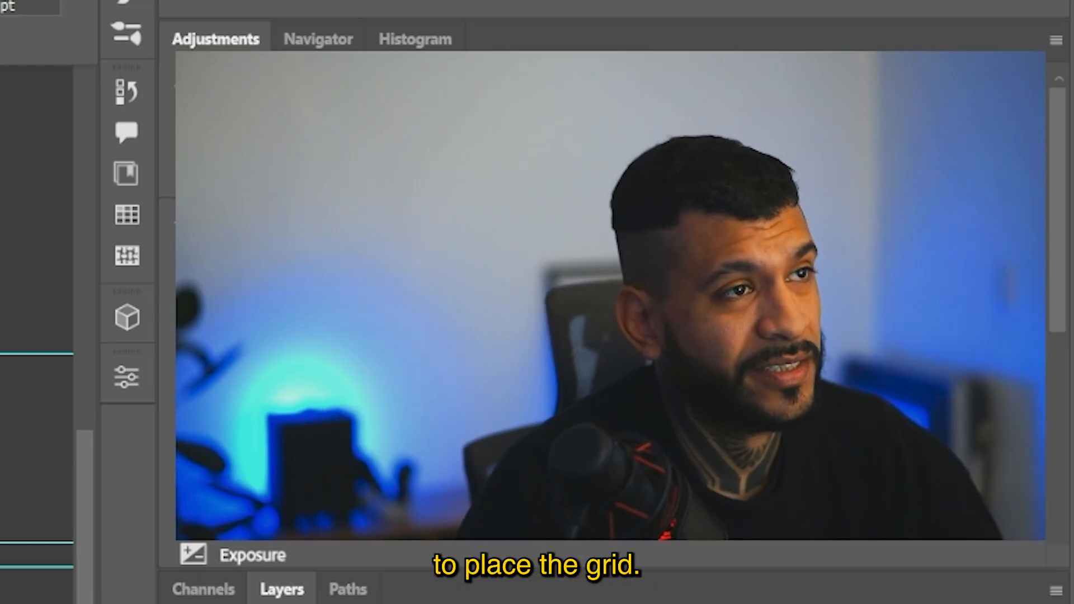
Continue the horizontal guides along the top and bottom edges of the remaining MAN copies up the page
drag(525, 250, 525, 236)
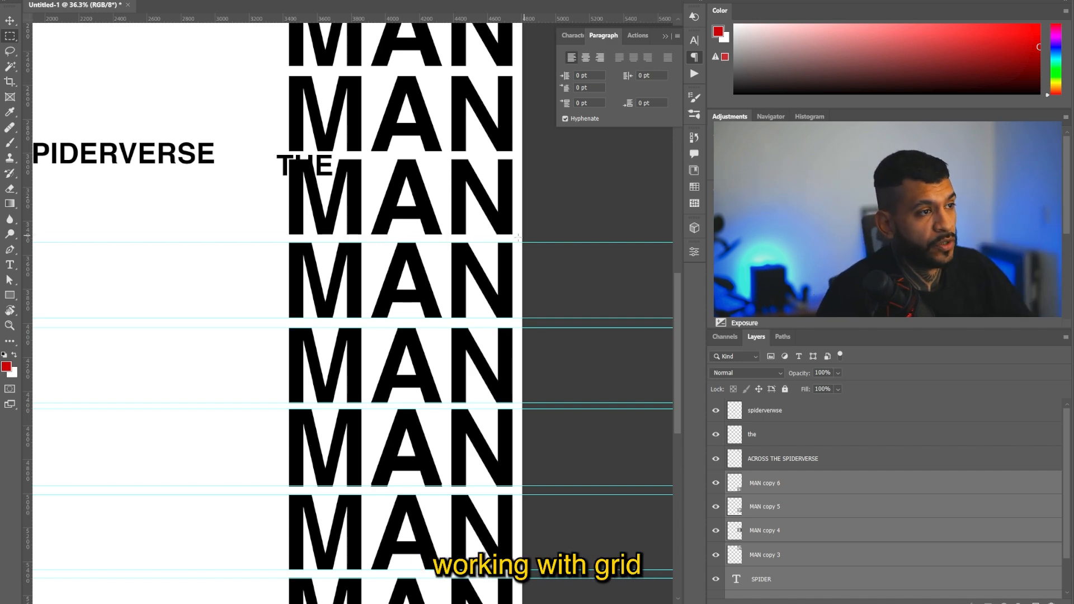
scroll(519, 239, up, 2)
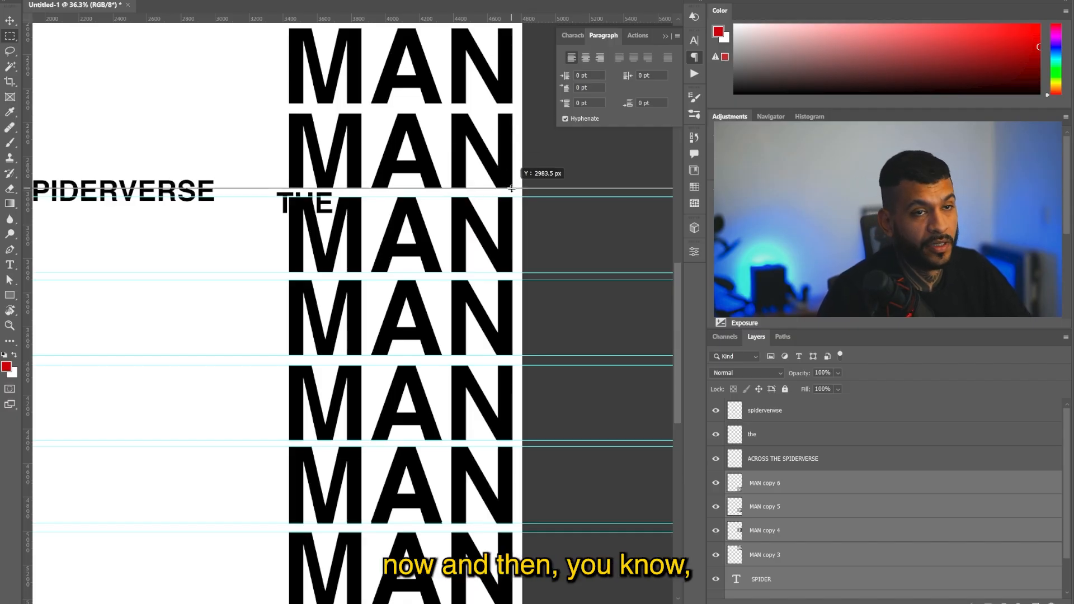
drag(507, 18, 503, 173)
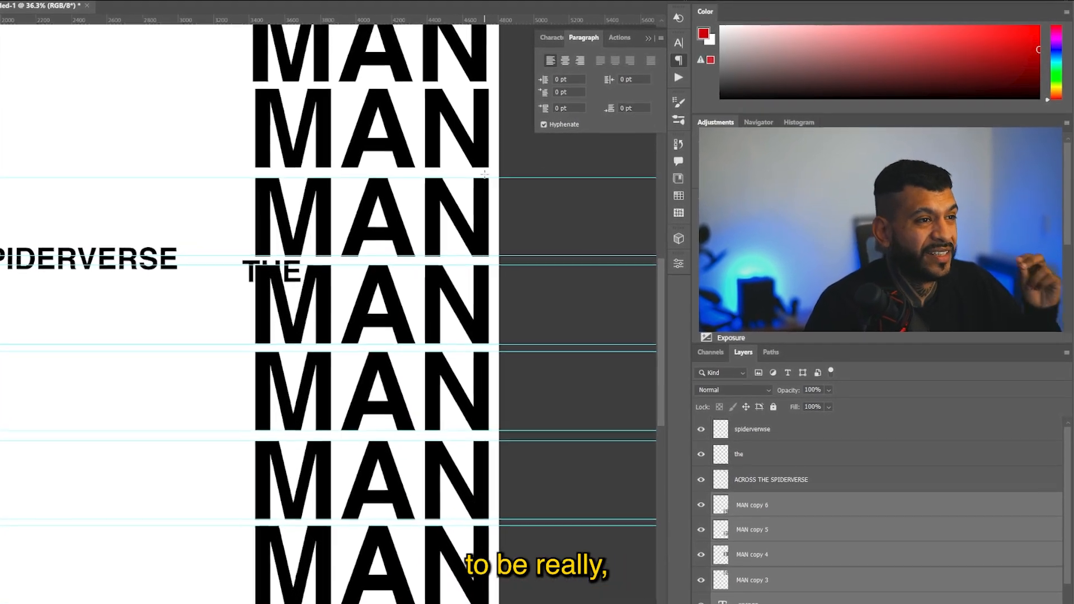
drag(459, 7, 464, 175)
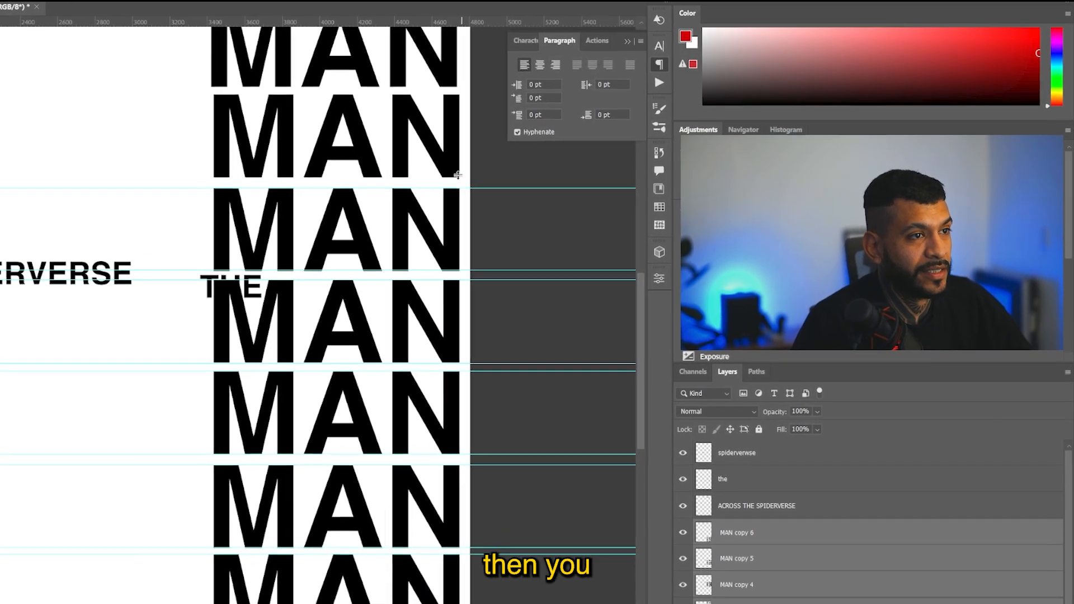
scroll(462, 170, up, 2)
scroll(458, 111, up, 1)
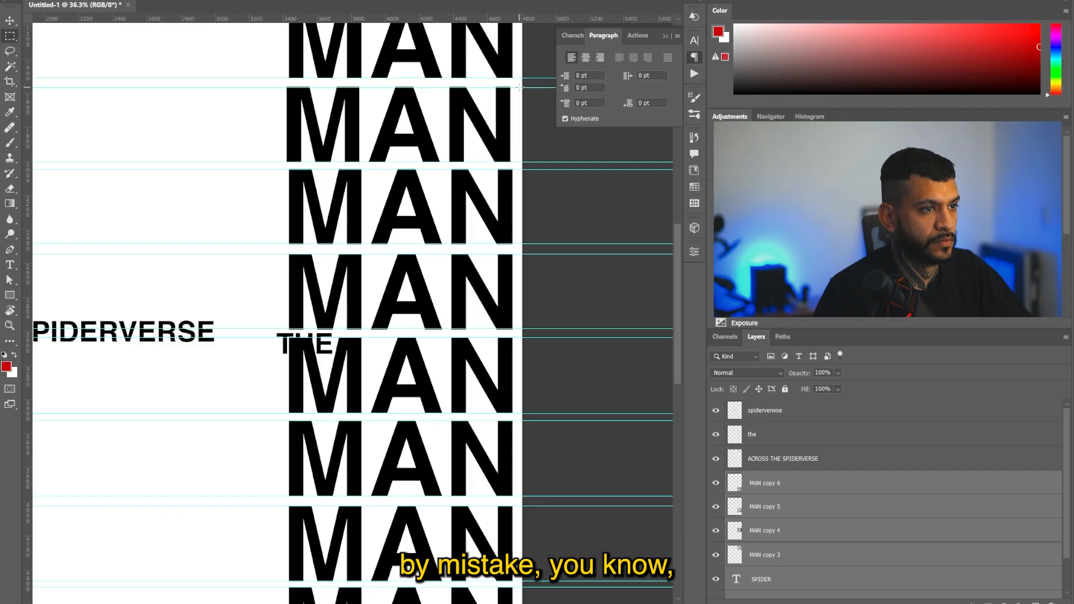
scroll(520, 87, up, 5)
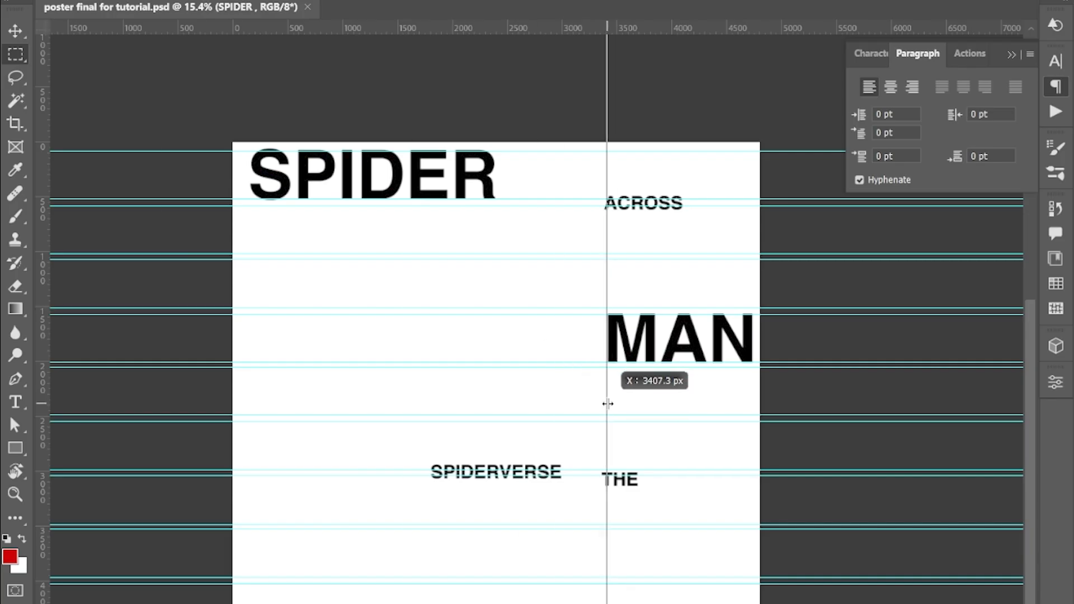
Add vertical guides at the start of MAN and the end of SPIDER, and move the word SPIDERVERSE towards the page's left margin
drag(608, 403, 608, 404)
drag(48, 277, 494, 329)
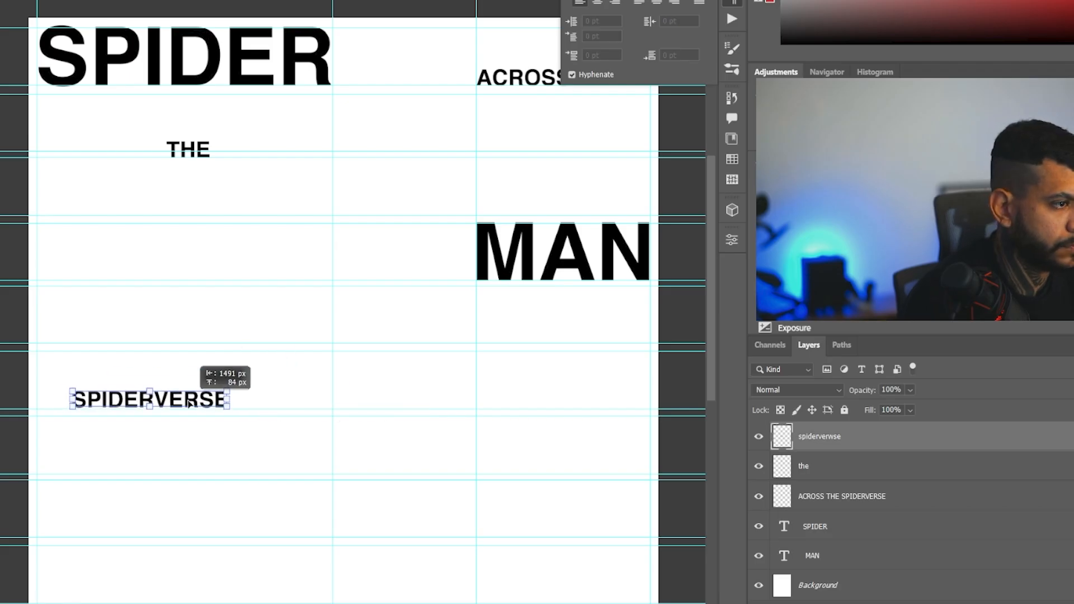
drag(105, 404, 70, 404)
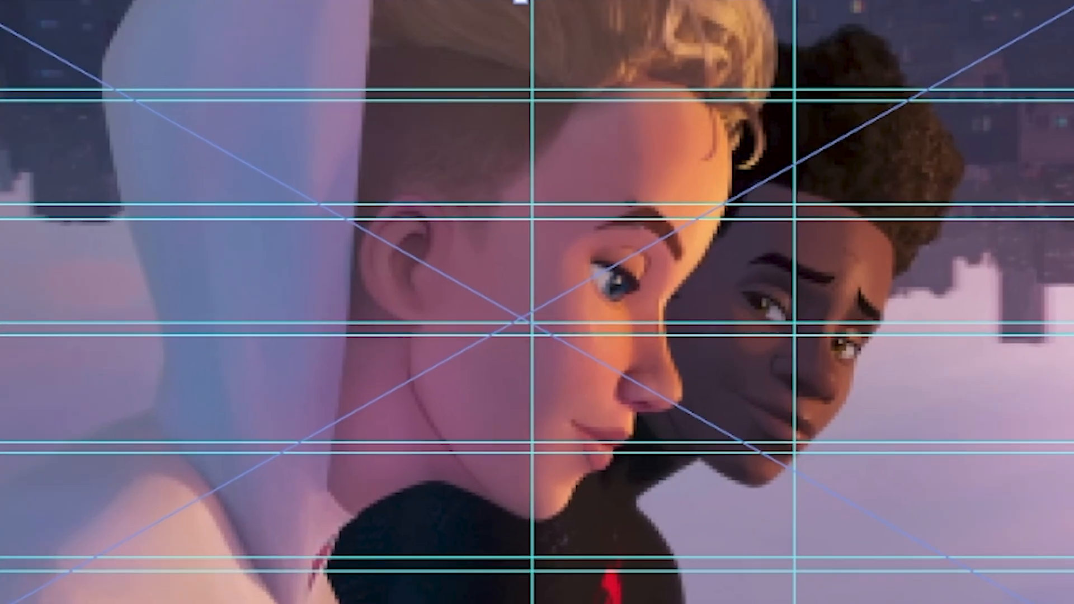
Scale down the placed image of the two characters and position it on the grid below the word THE
drag(1073, 1, 759, 120)
drag(389, 307, 300, 272)
scroll(315, 284, up, 2)
scroll(316, 284, up, 1)
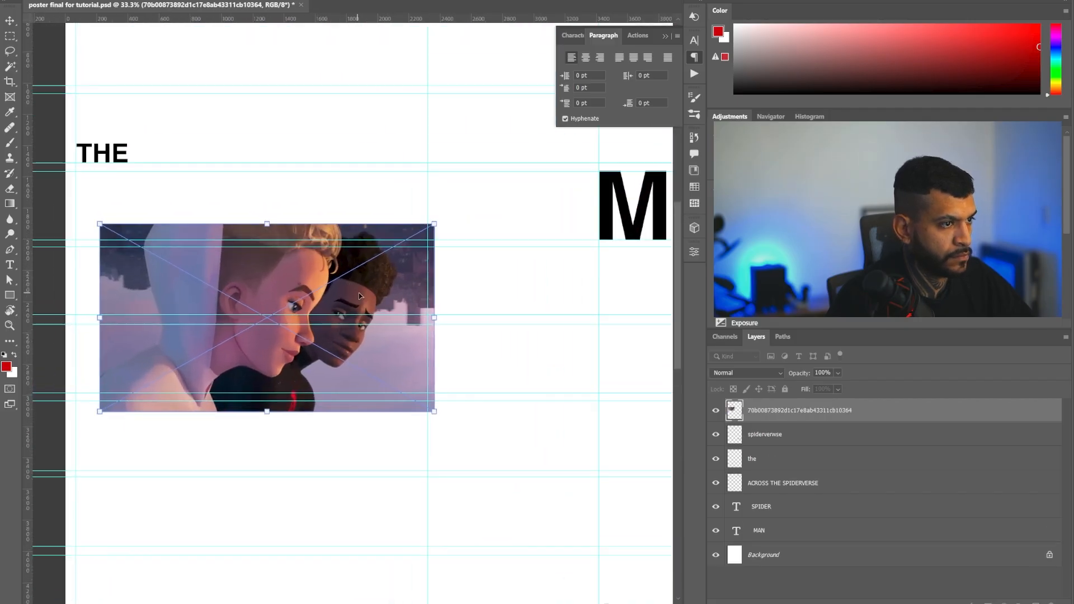
scroll(316, 284, down, 2)
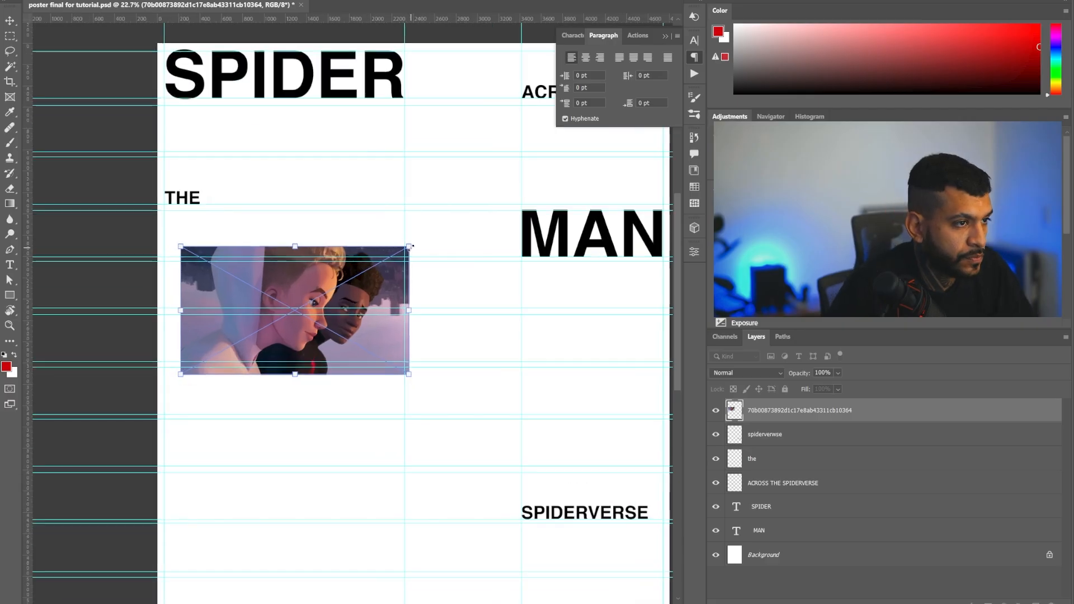
scroll(161, 311, up, 5)
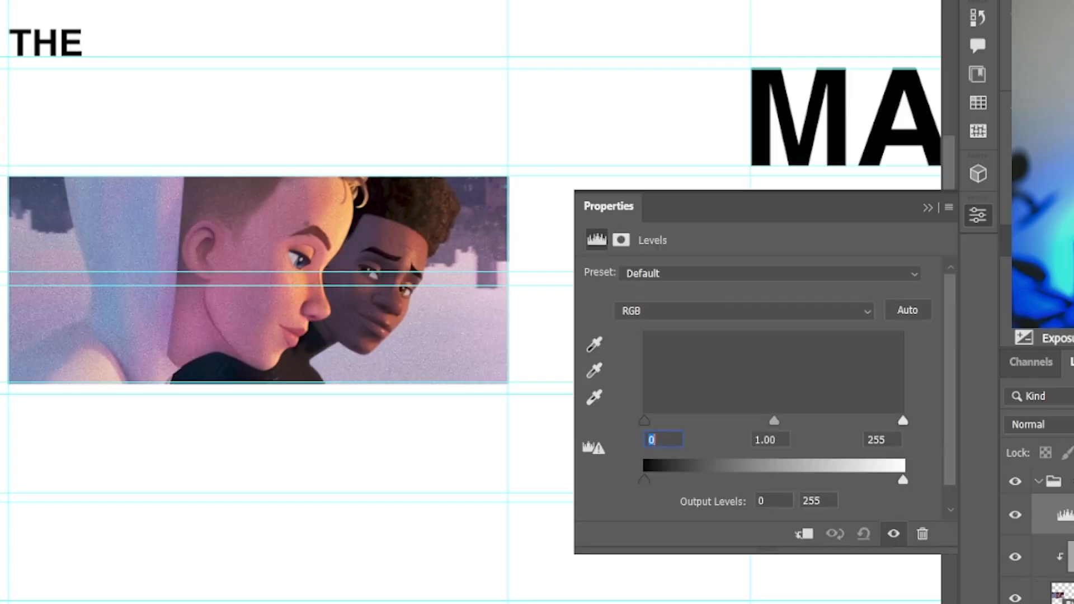
Shift the Levels midtones on the character image and rotate the picture upside down inside its masked panel
mouse_move(747, 422)
mouse_down()
mouse_move(804, 424)
mouse_move(767, 423)
mouse_up()
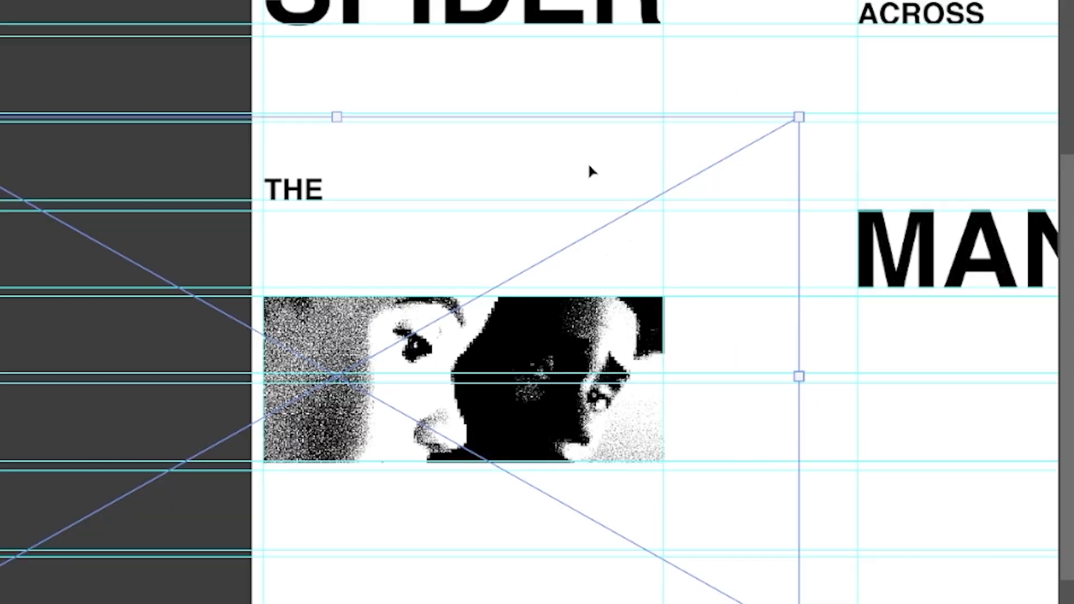
drag(589, 106, 263, 472)
drag(366, 431, 634, 420)
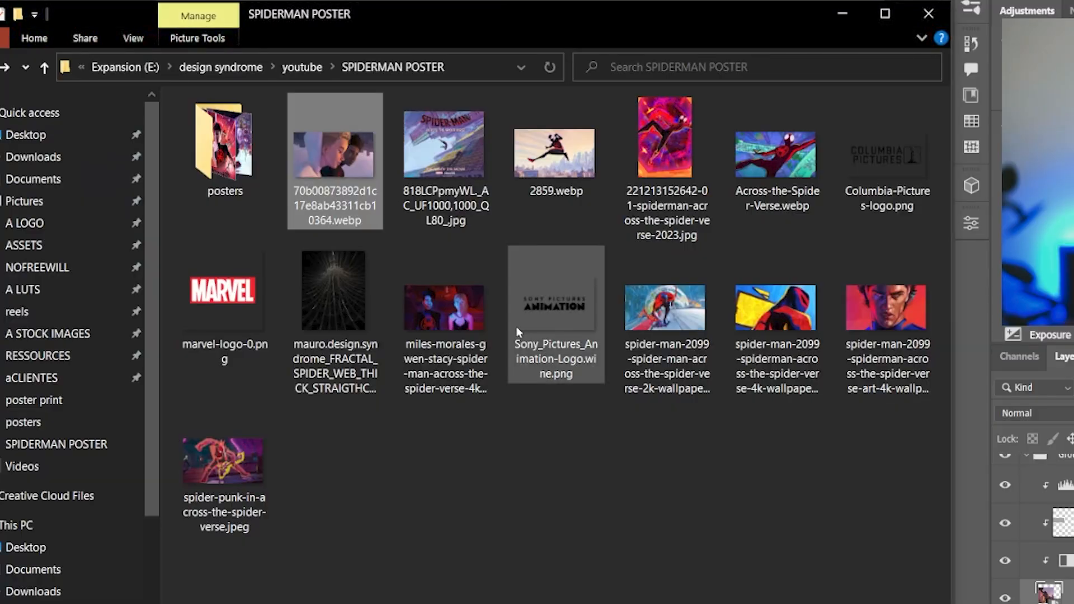
Pick a Spider-Man 2099 image for the second panel and shift it within the panel
click(672, 360)
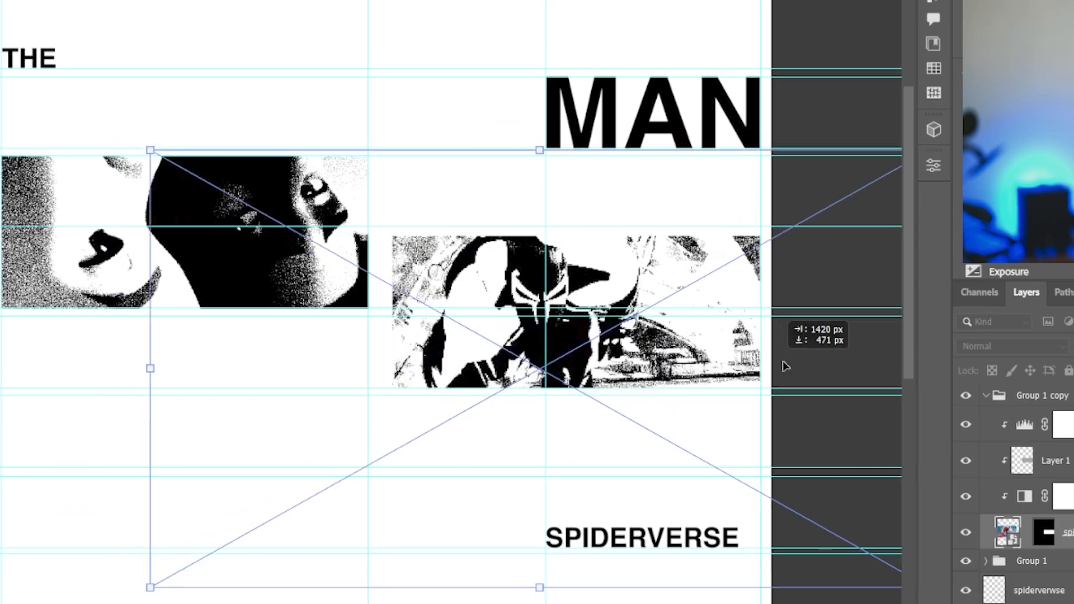
drag(792, 365, 825, 364)
key(alt+Tab)
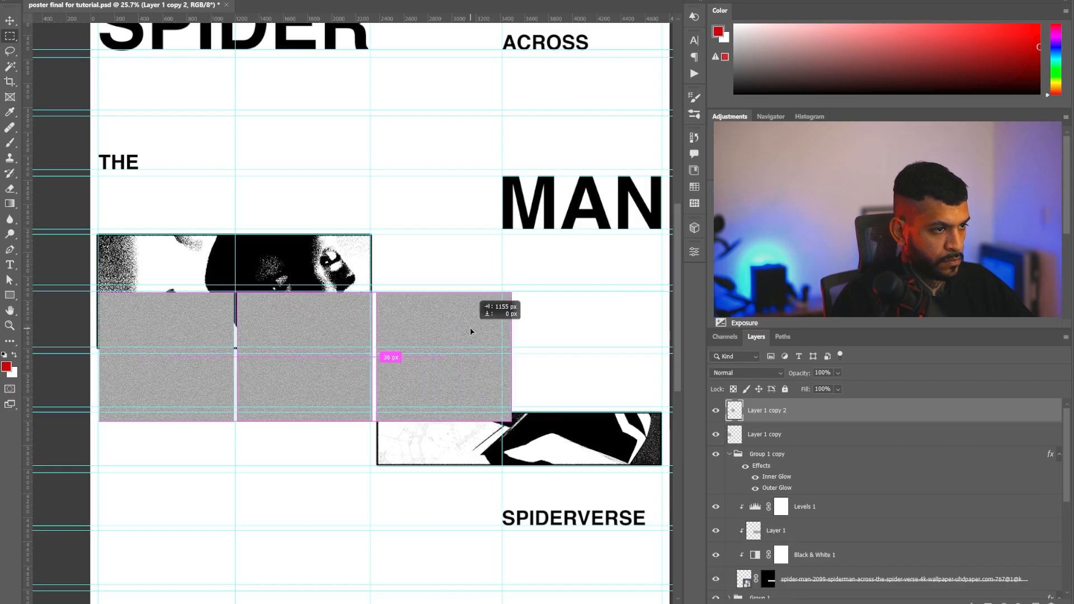
Duplicate the grey block into a row of four and stretch the whole row between the left and right margin guides
drag(470, 332, 565, 331)
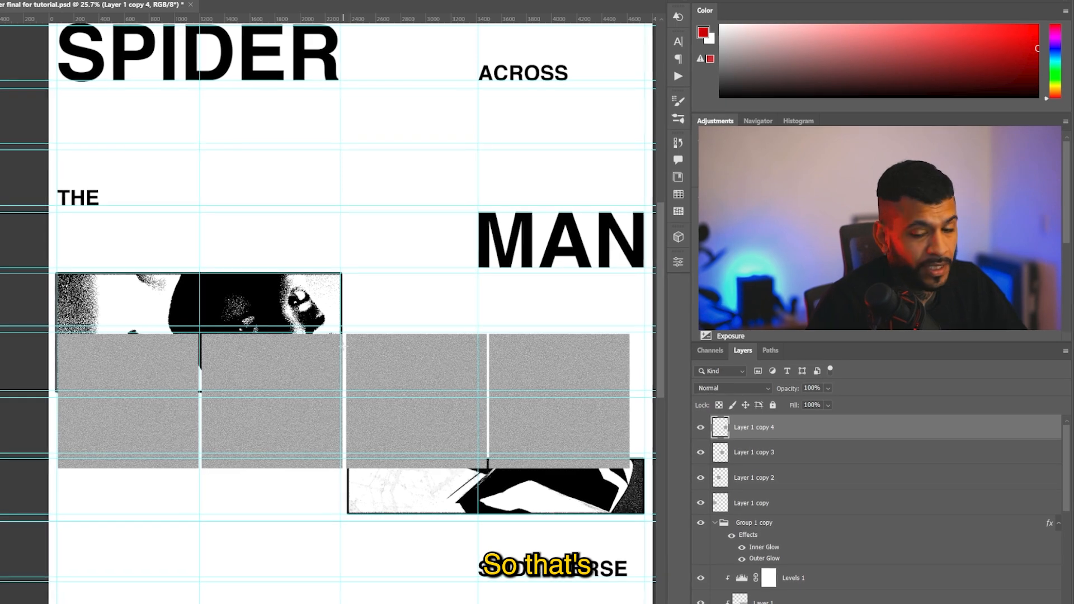
ctrl+click(761, 500)
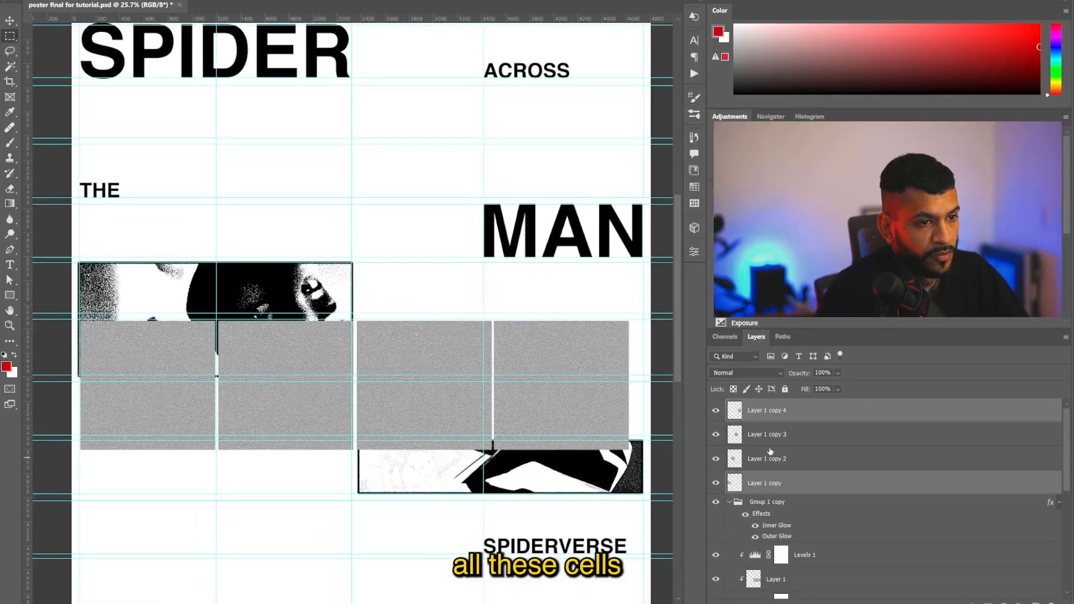
ctrl+click(770, 453)
ctrl+click(770, 437)
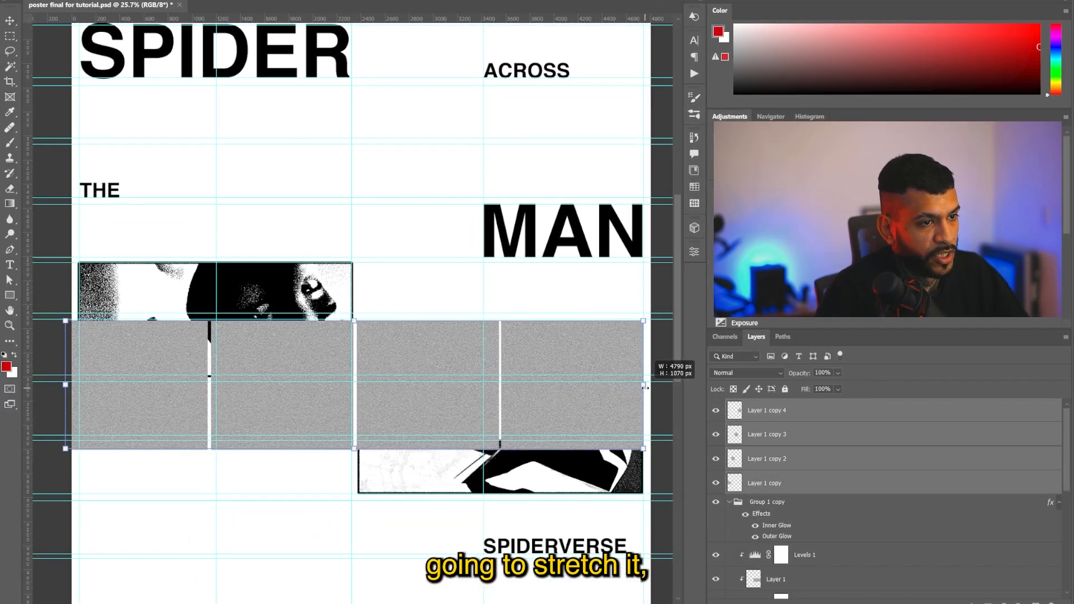
drag(73, 384, 79, 384)
scroll(349, 308, down, 2)
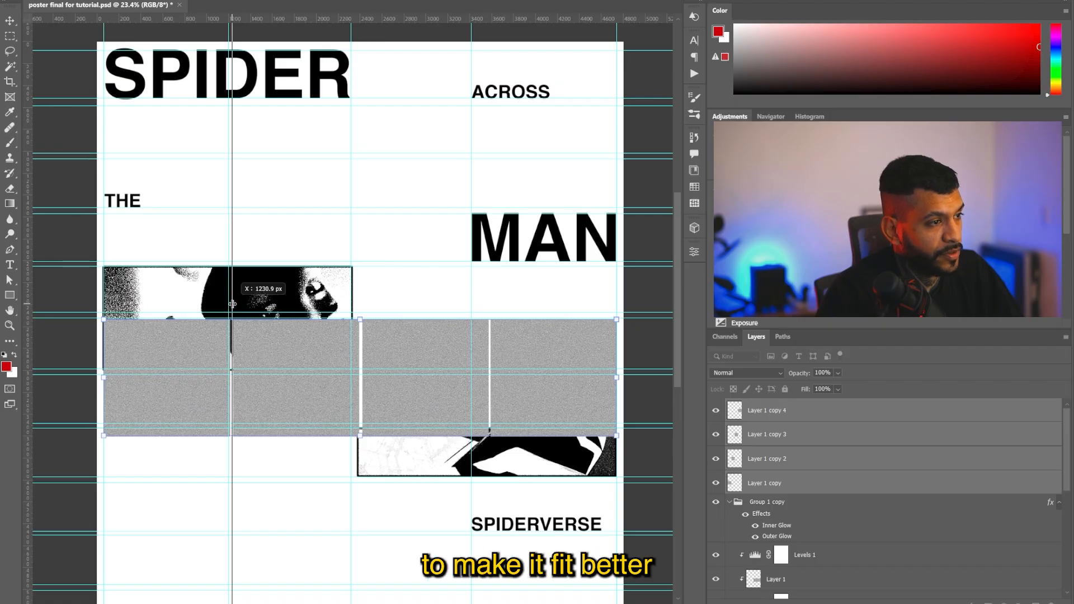
Align the vertical guides with the edges of the four grey blocks and delete the blocks
drag(233, 303, 230, 302)
scroll(230, 313, up, 8)
scroll(245, 286, down, 2)
scroll(464, 307, right, 5)
drag(439, 280, 471, 279)
scroll(439, 313, down, 7)
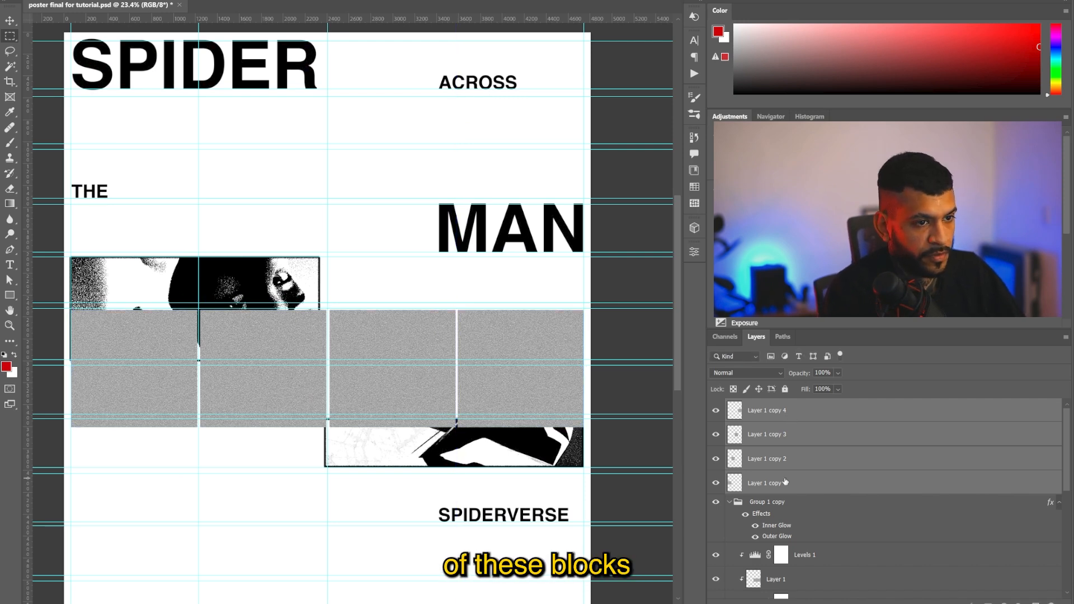
click(791, 436)
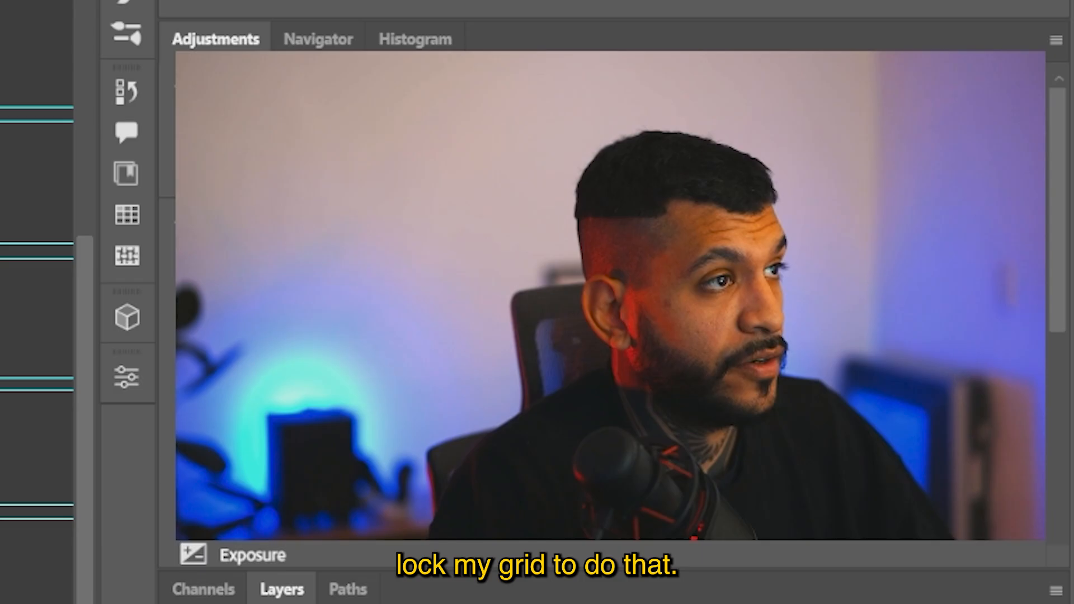
Lock the guides of the poster grid in place
click(246, 2)
mouse_move(197, 3)
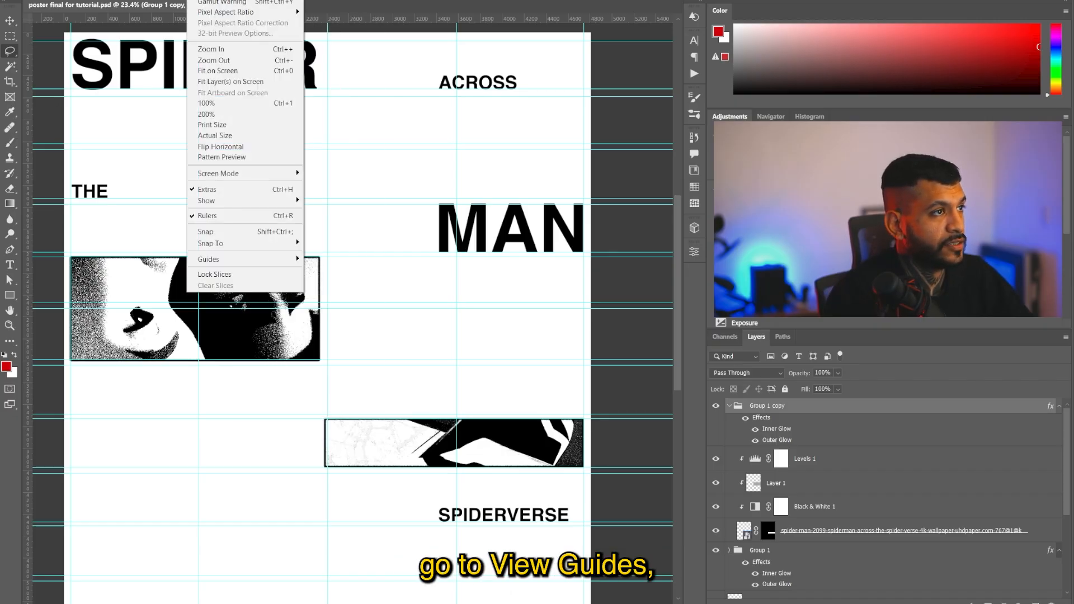
mouse_move(235, 264)
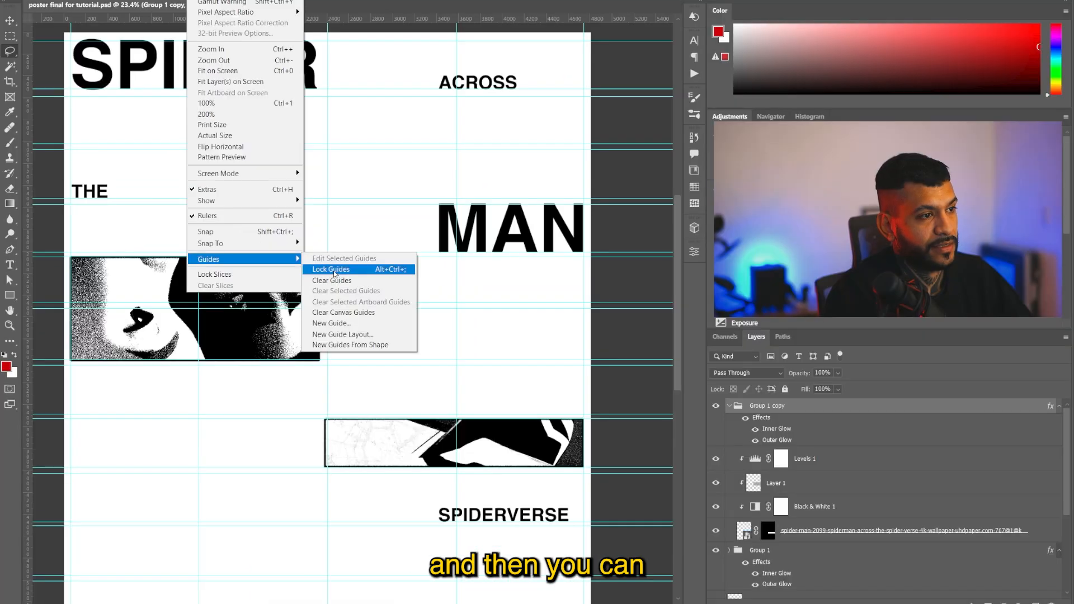
click(464, 402)
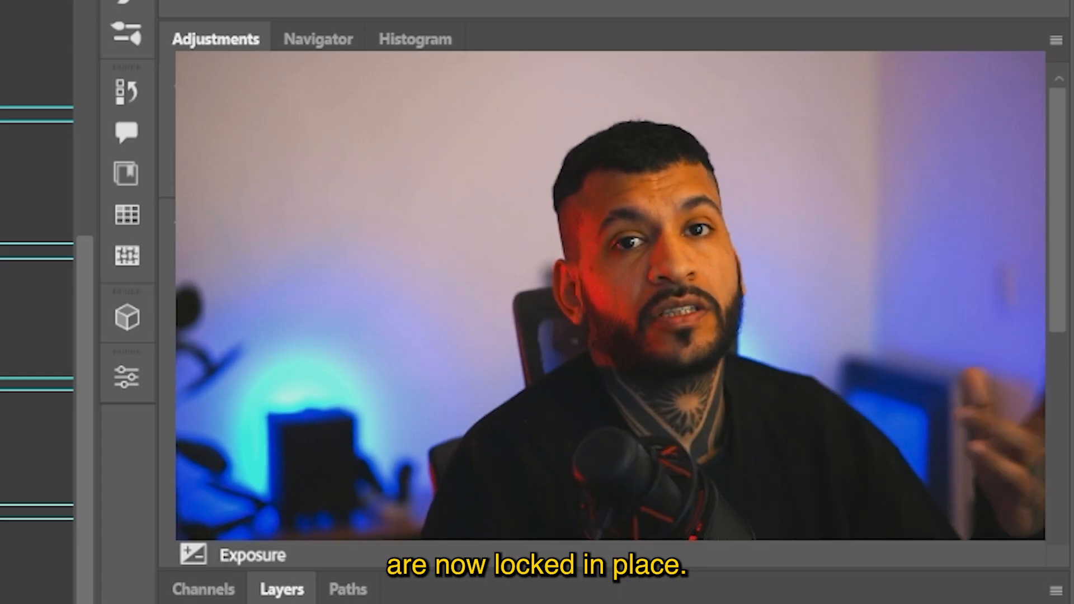
scroll(457, 305, down, 1)
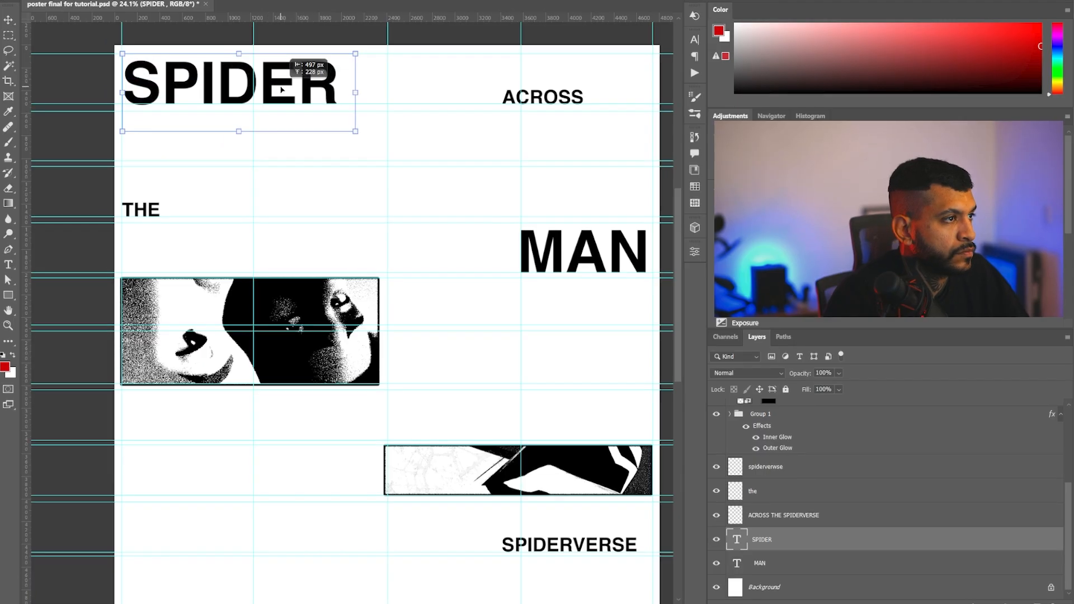
Place the Across-the-Spider-Verse image of Miles over the poster grid and scale it to span the page width
scroll(551, 288, up, 2)
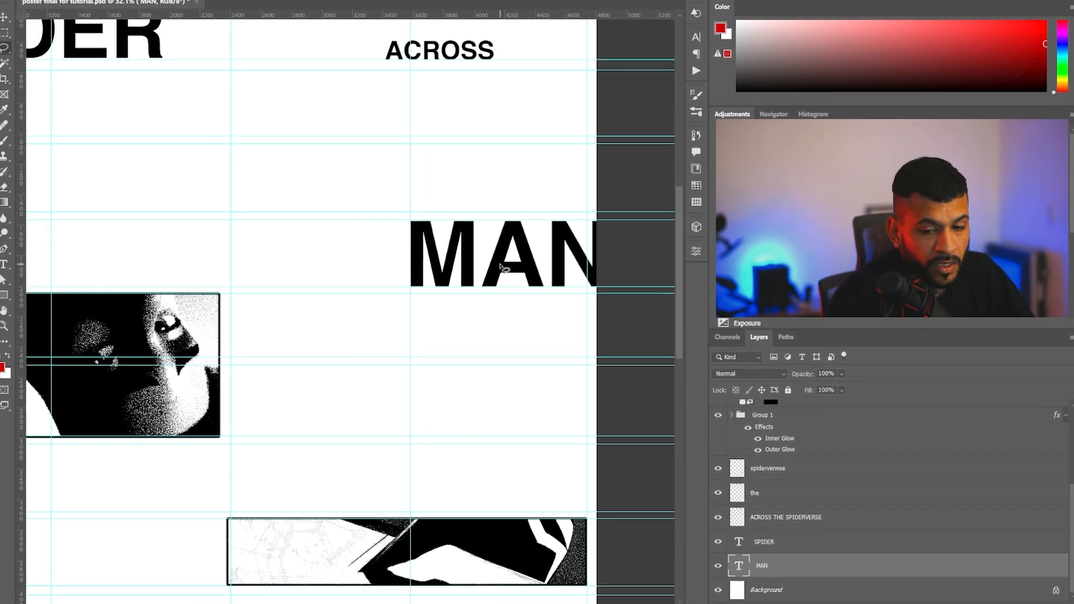
scroll(552, 288, down, 3)
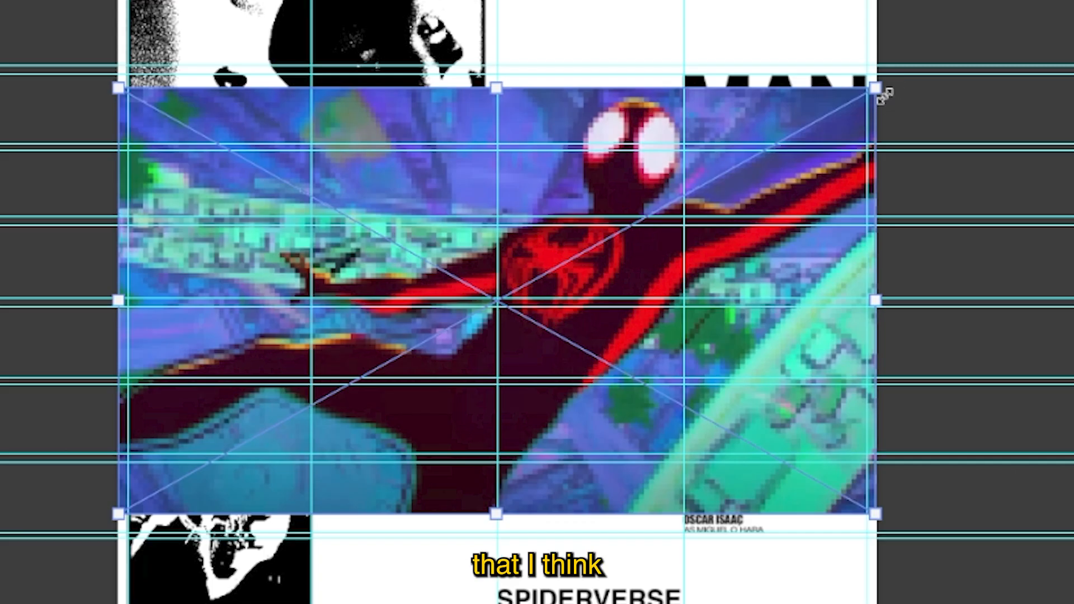
mouse_move(880, 92)
mouse_down()
mouse_move(812, 122)
mouse_move(876, 88)
mouse_up()
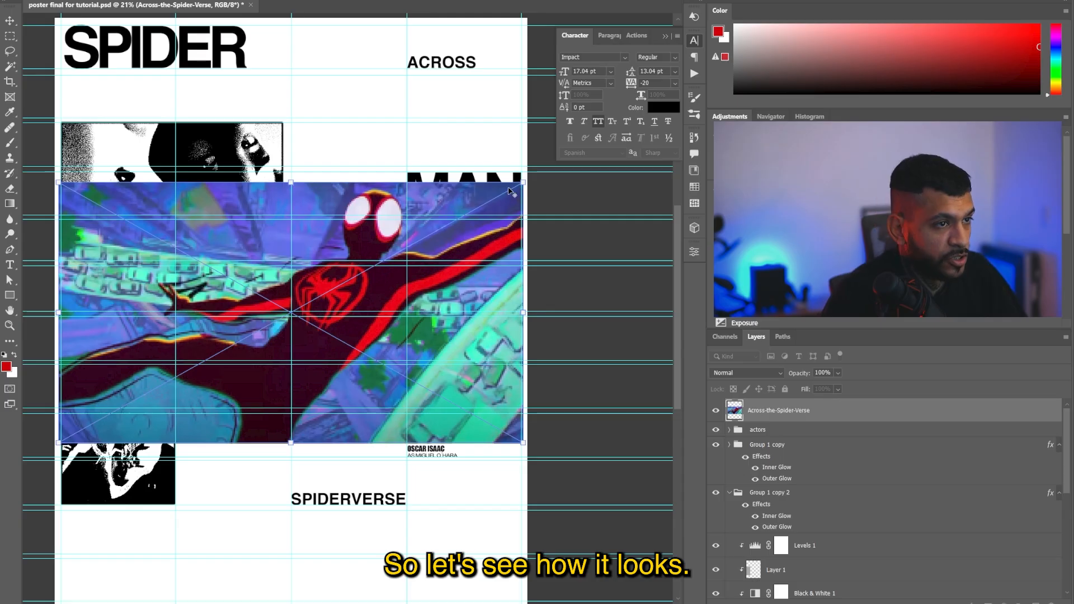
Outline the Miles figure with a selection to cut it out, and reshape its outstretched arm with Puppet Warp
scroll(509, 191, up, 1)
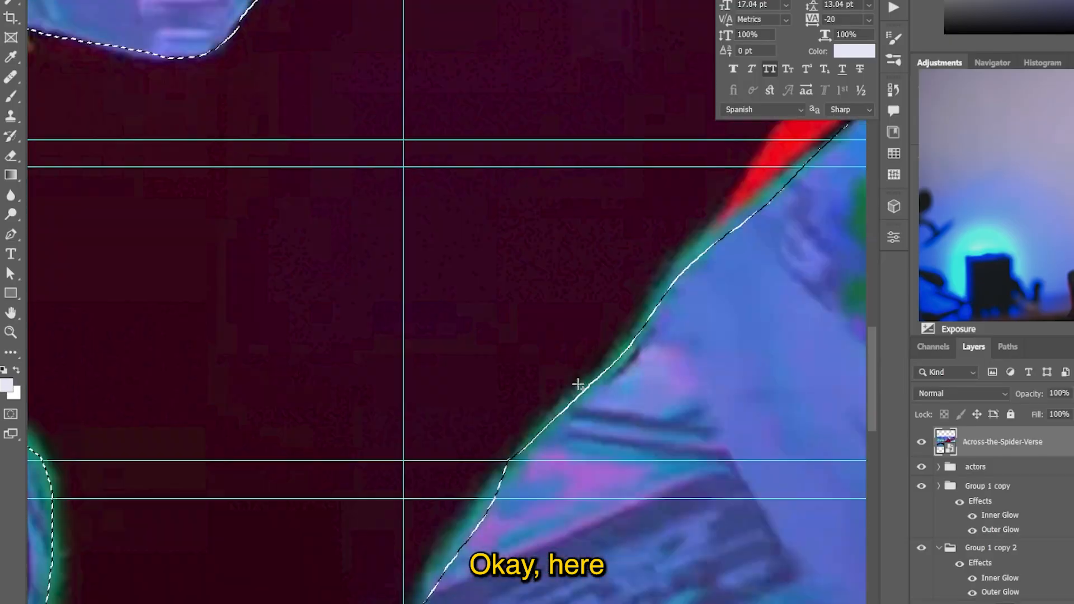
drag(349, 524, 331, 498)
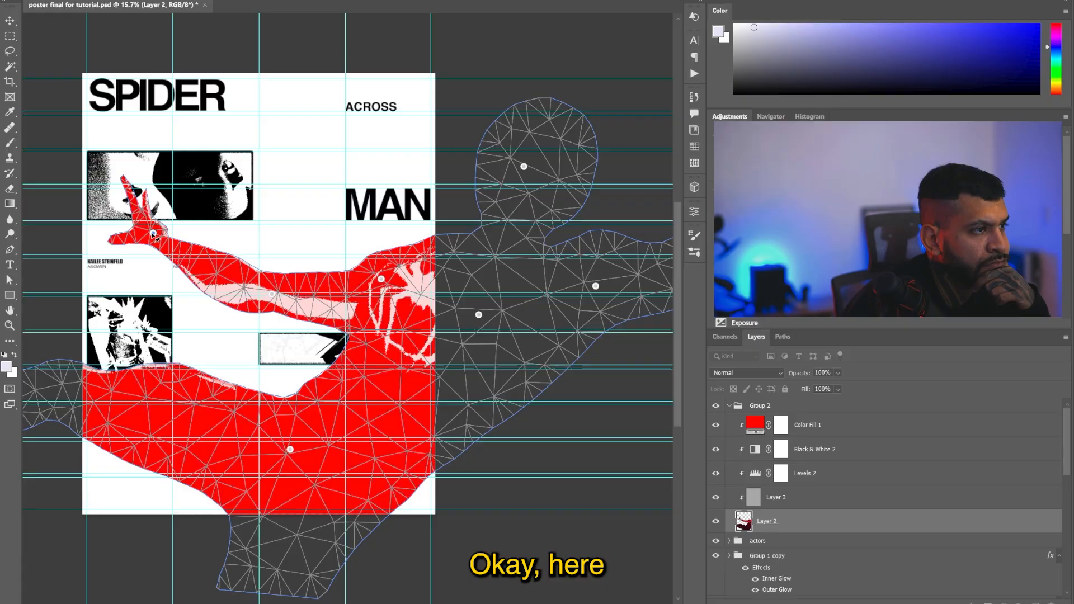
drag(153, 234, 192, 227)
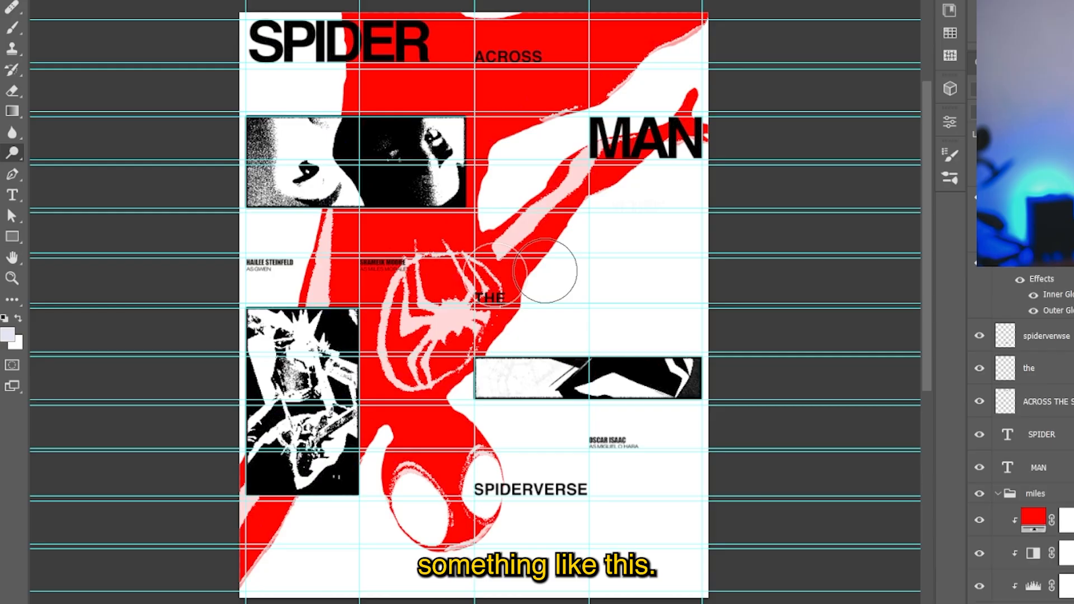
Examine how the red Miles figure, the image panels and the mixed-typeface title sit together on the poster grid
scroll(409, 357, up, 3)
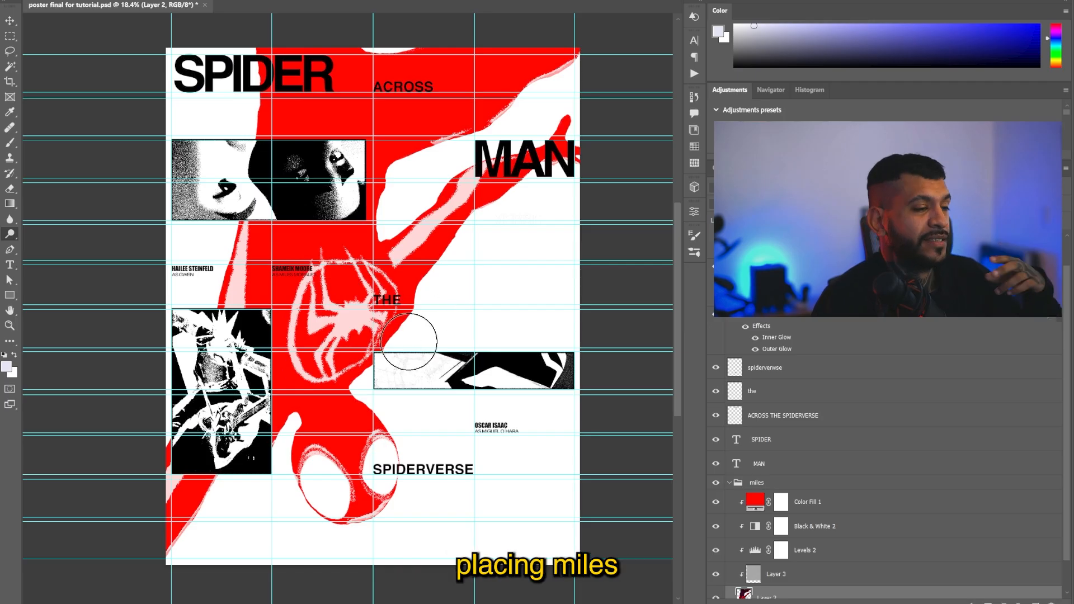
scroll(409, 342, down, 1)
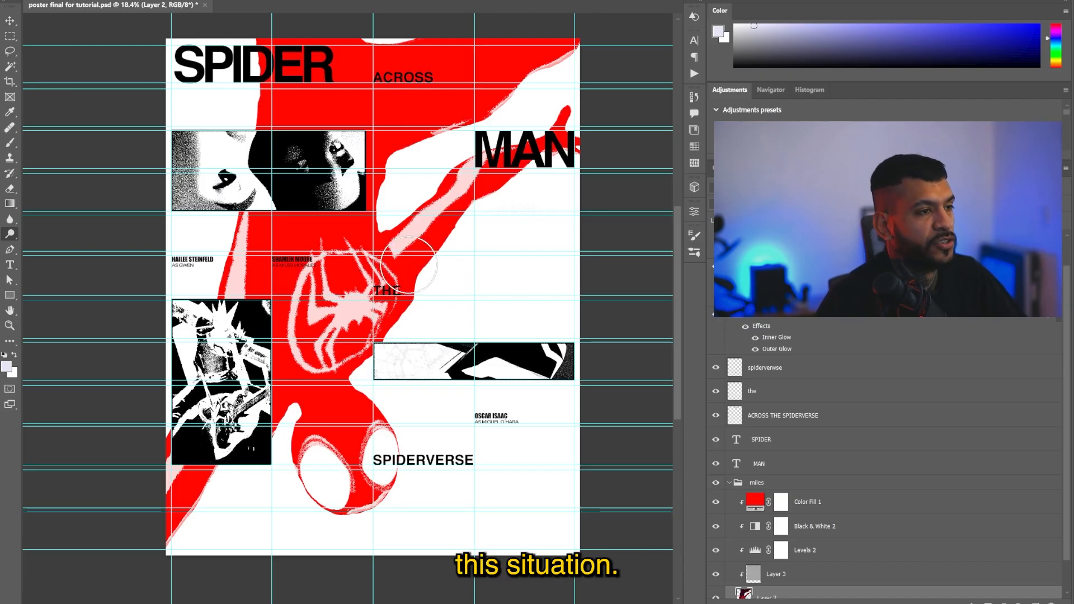
scroll(408, 265, down, 1)
scroll(409, 268, up, 2)
scroll(403, 280, down, 2)
scroll(410, 297, up, 2)
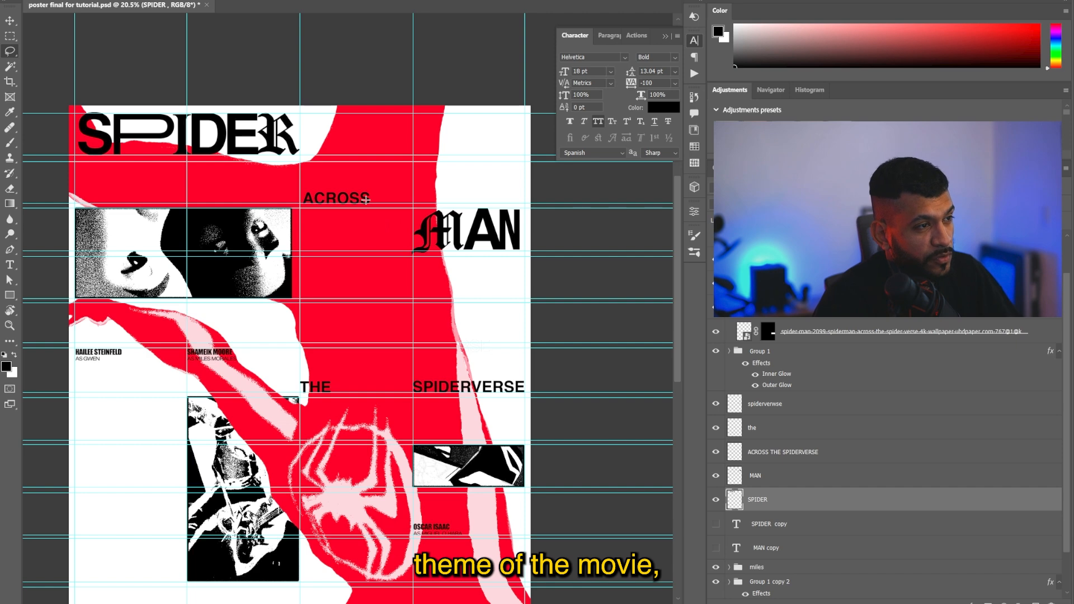
scroll(367, 198, up, 1)
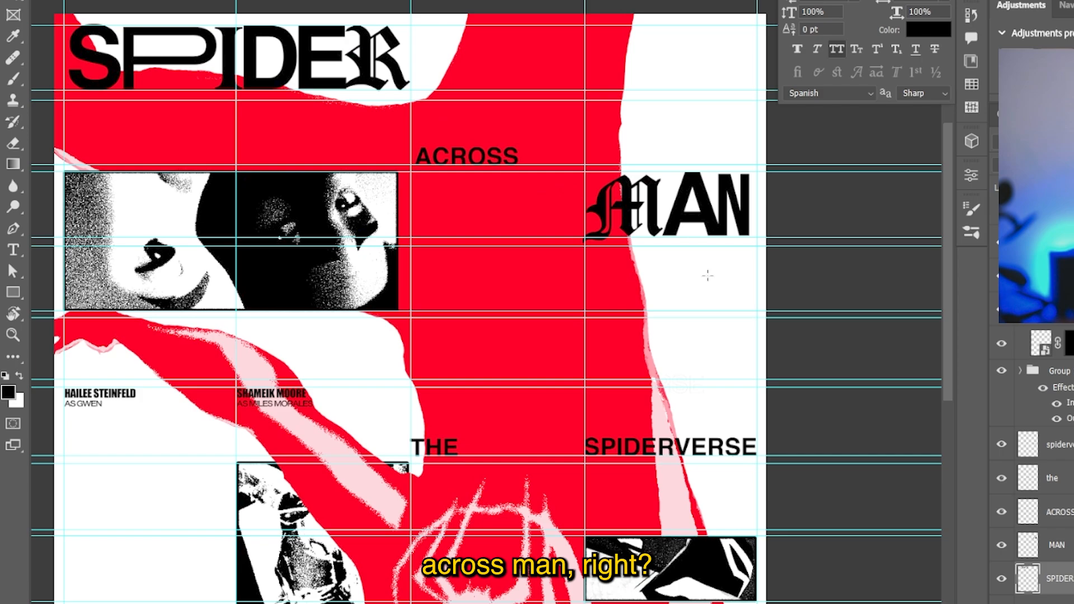
scroll(665, 240, right, 1)
scroll(662, 307, up, 3)
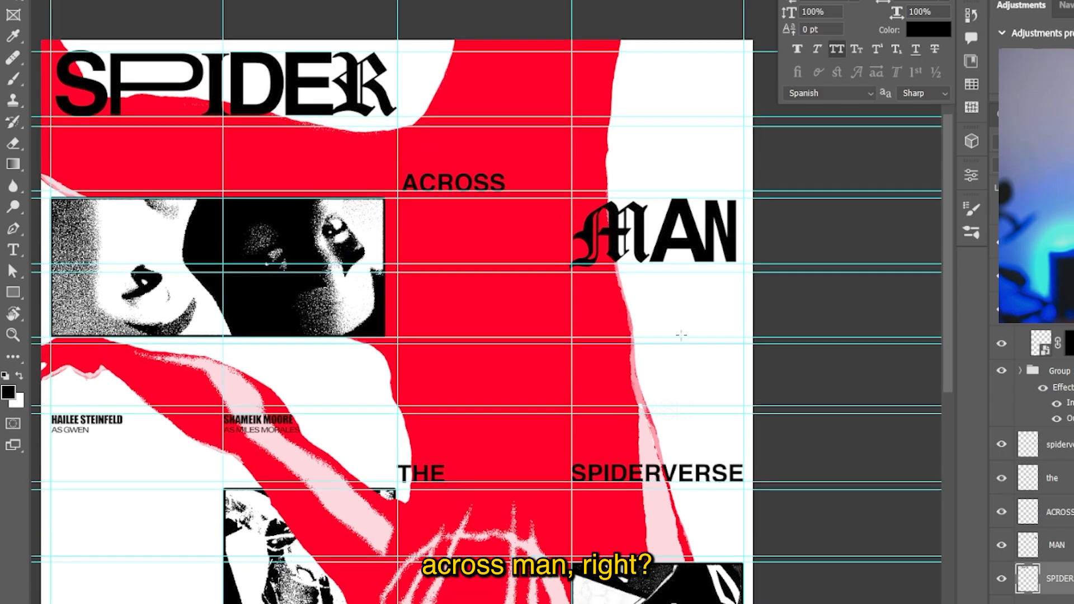
scroll(411, 183, up, 2)
scroll(565, 188, down, 2)
scroll(556, 206, left, 1)
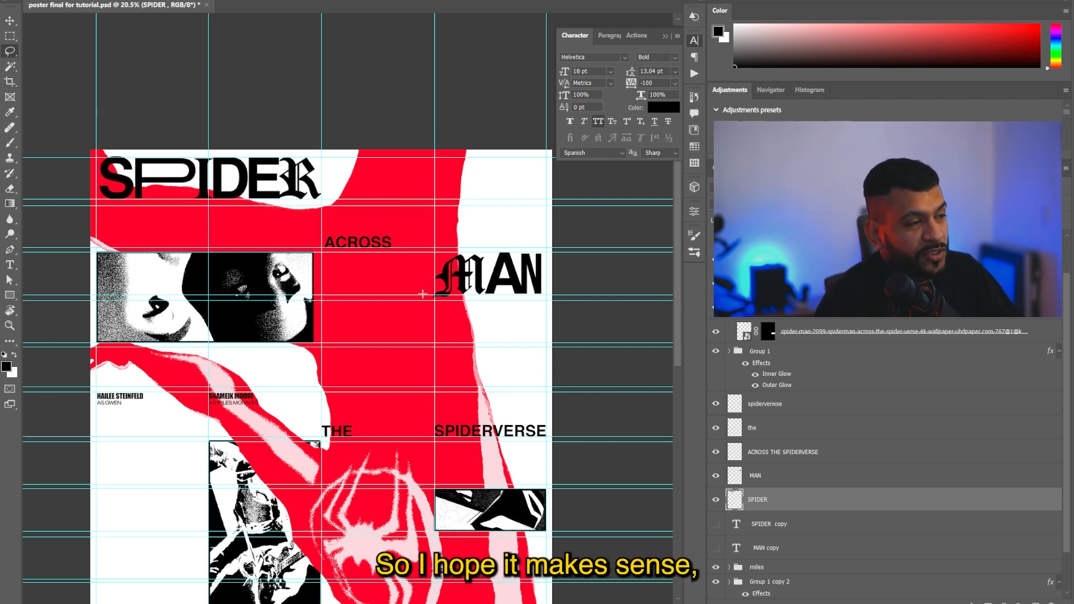
scroll(403, 306, up, 2)
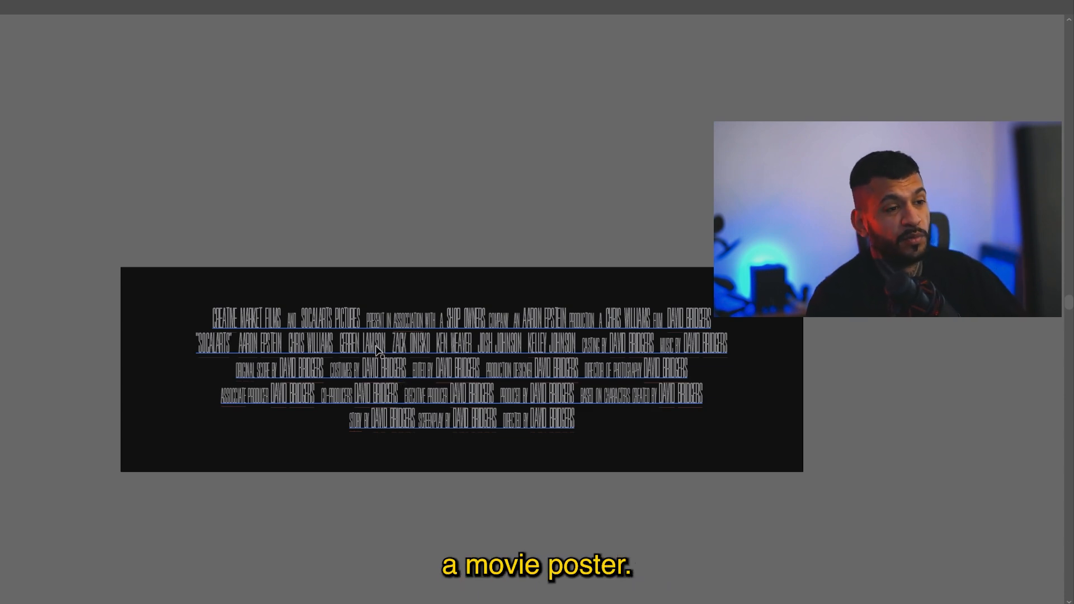
Enlarge the movie billing block slightly and centre it horizontally near the bottom edge of the poster
scroll(497, 315, right, 1)
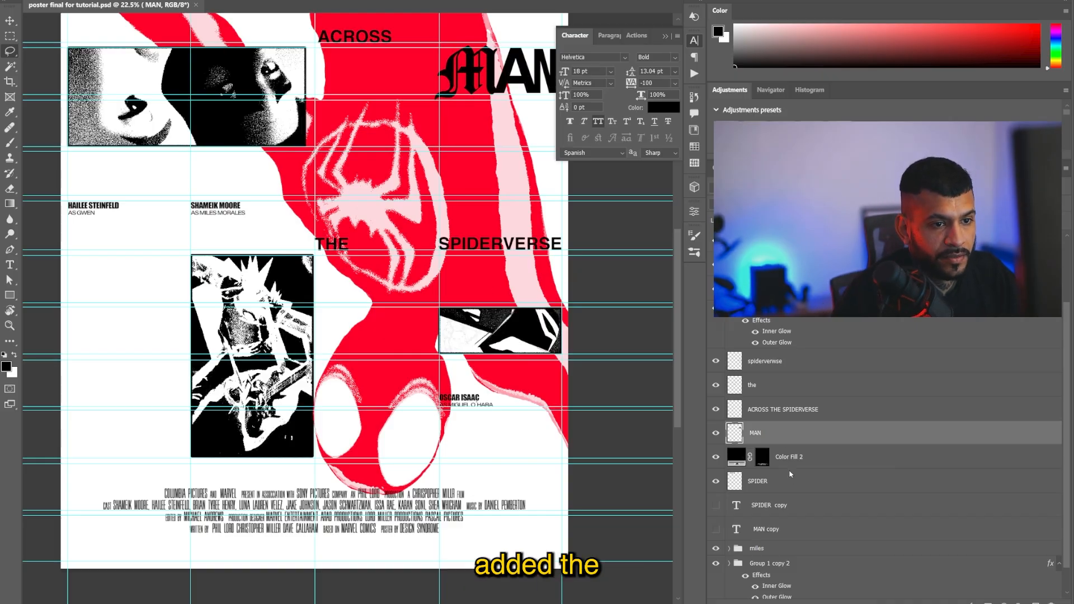
click(789, 464)
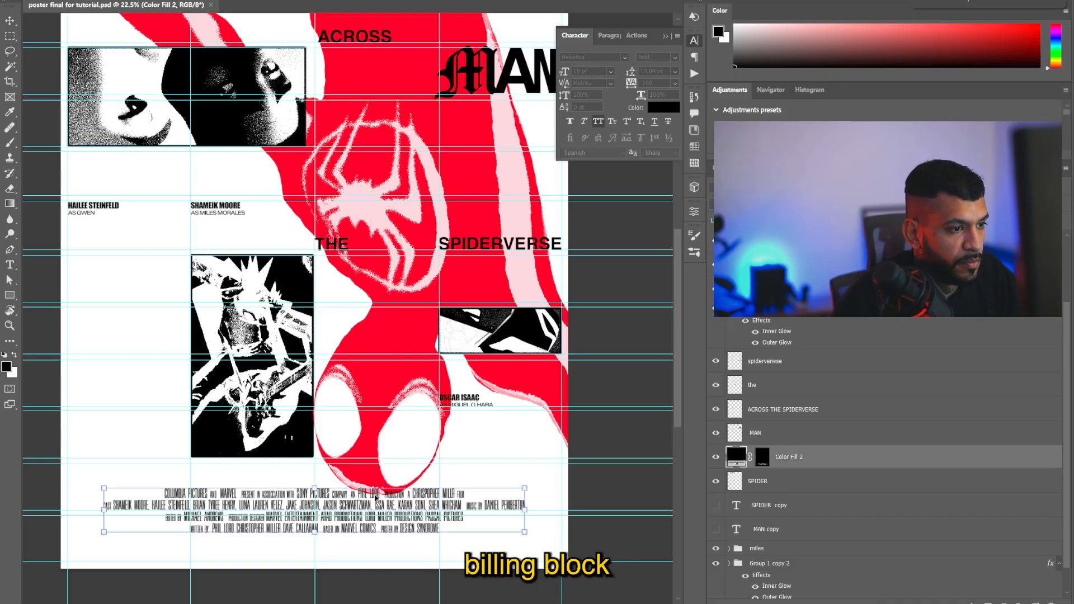
drag(315, 486, 316, 490)
scroll(317, 491, up, 3)
drag(596, 513, 613, 513)
scroll(580, 532, left, 1)
key(Return)
scroll(509, 524, down, 1)
scroll(507, 523, down, 1)
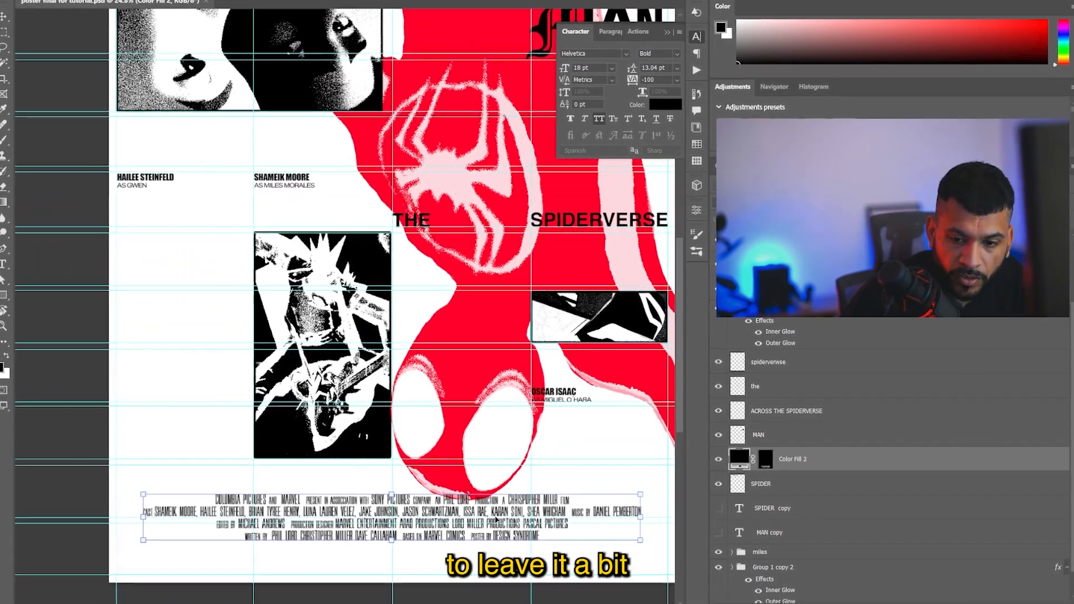
drag(458, 522, 459, 527)
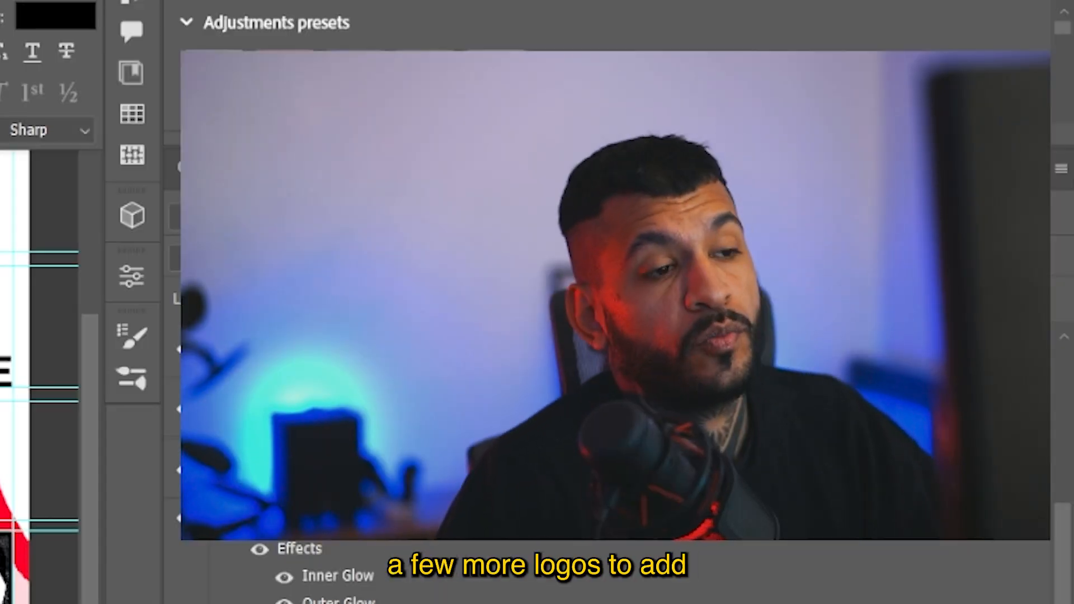
Position the Sony Pictures Animation logo beside the Columbia Pictures logo, beneath the billing block
scroll(39, 377, down, 1)
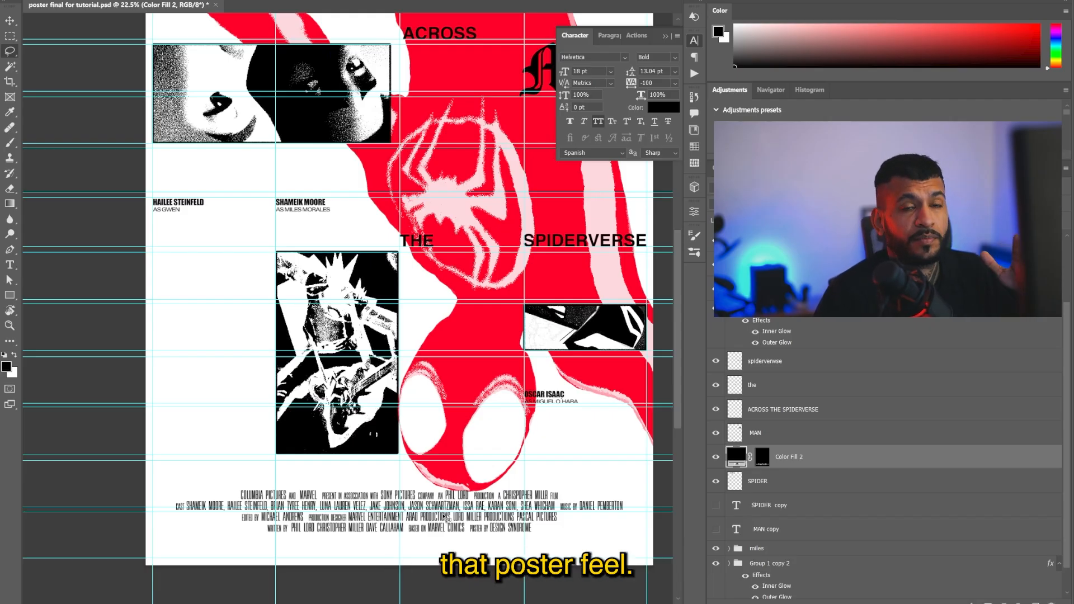
scroll(446, 518, down, 1)
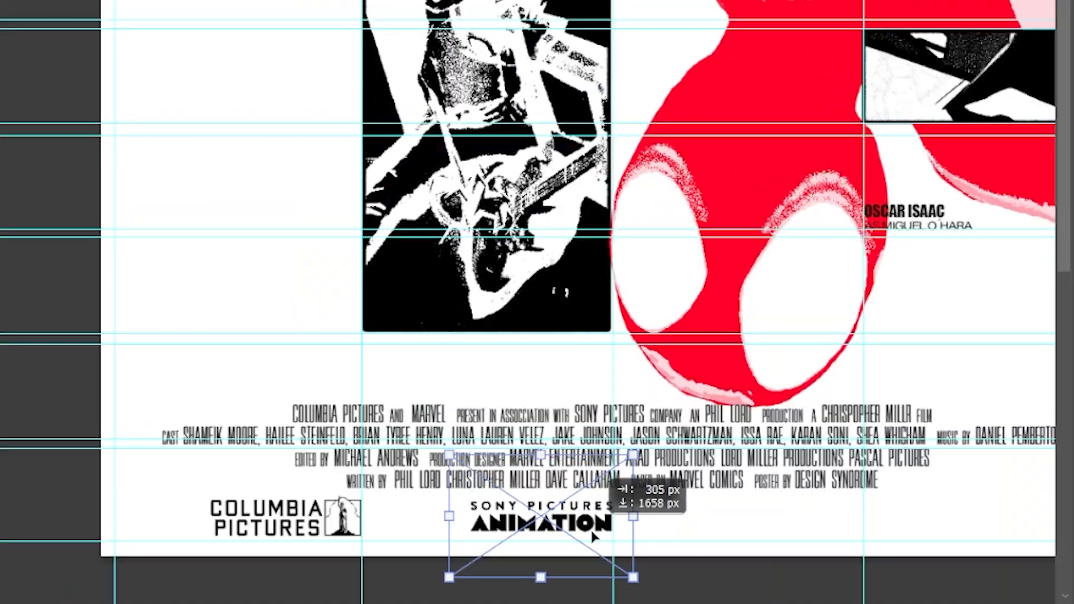
drag(595, 536, 593, 460)
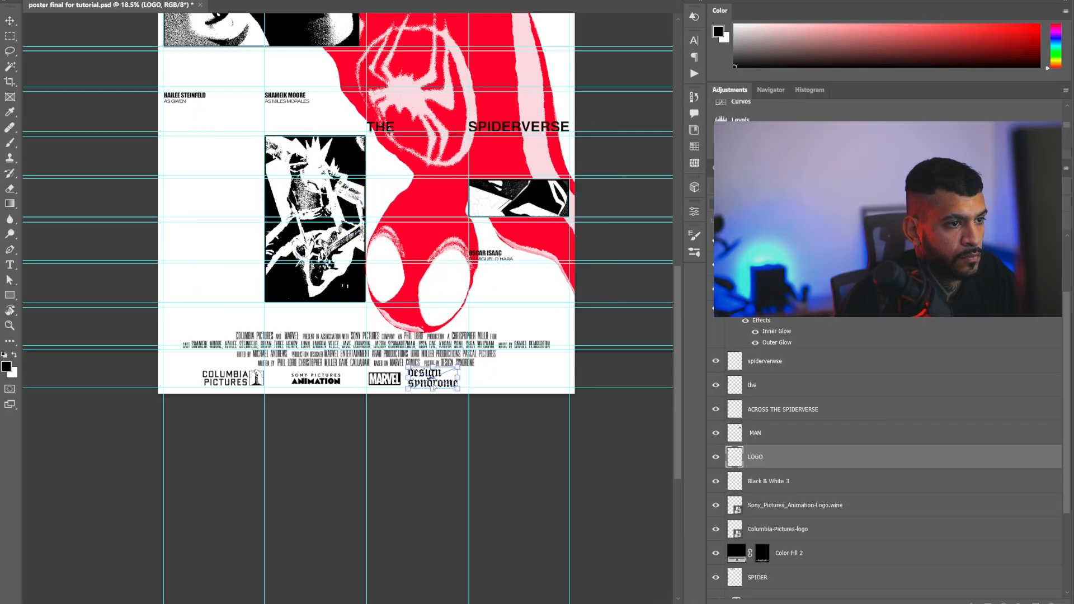
Shift the miles group up and to the left within the poster composition
scroll(432, 387, up, 2)
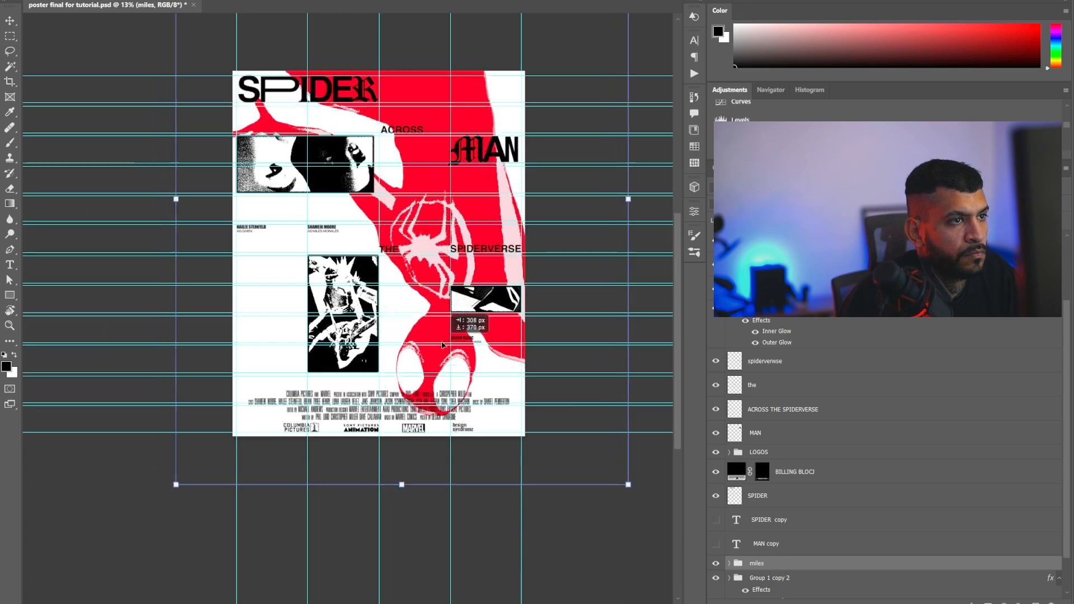
drag(442, 358, 424, 340)
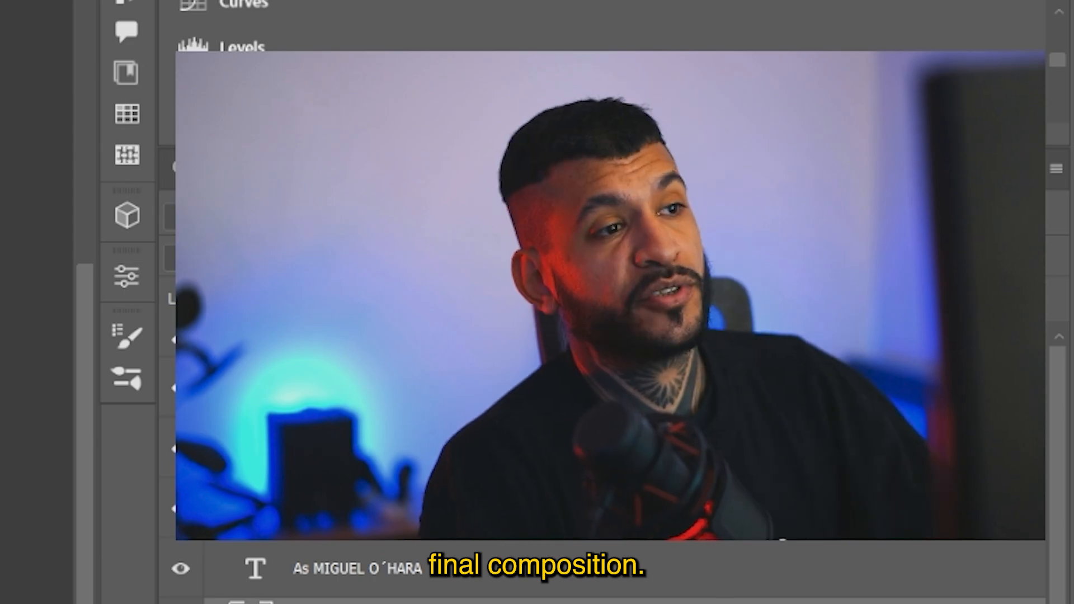
Offset a blue copy of the Miles figure behind the red one and open a solid colour fill for editing
scroll(361, 314, down, 1)
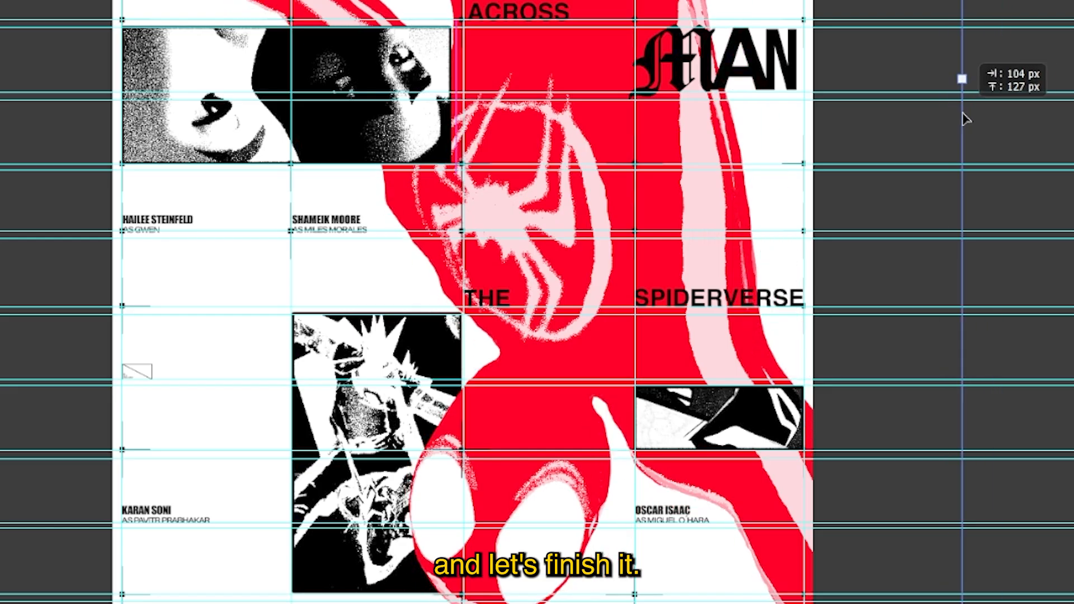
click(919, 480)
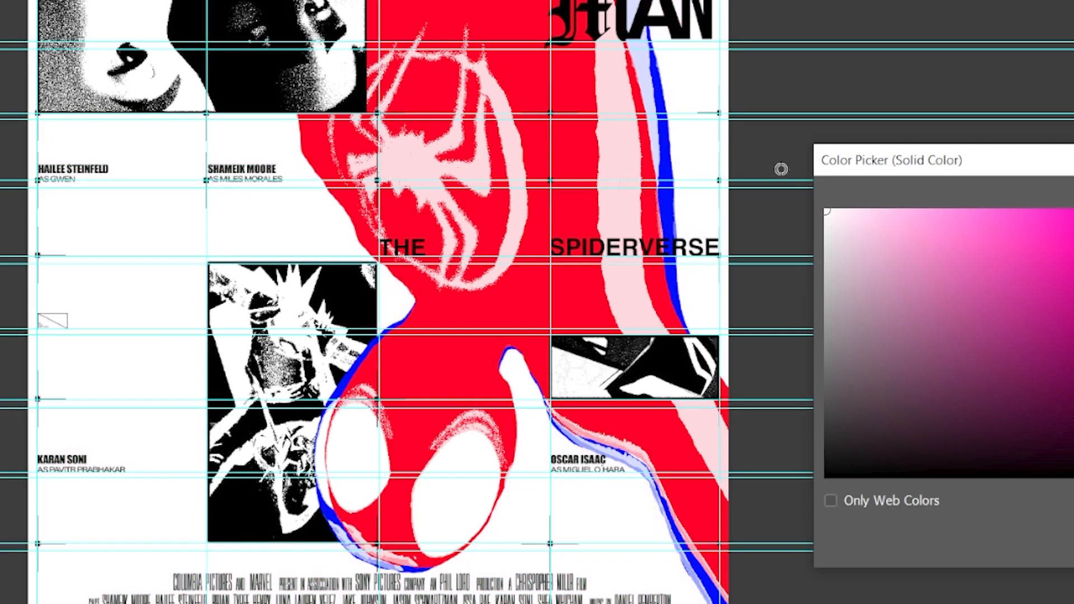